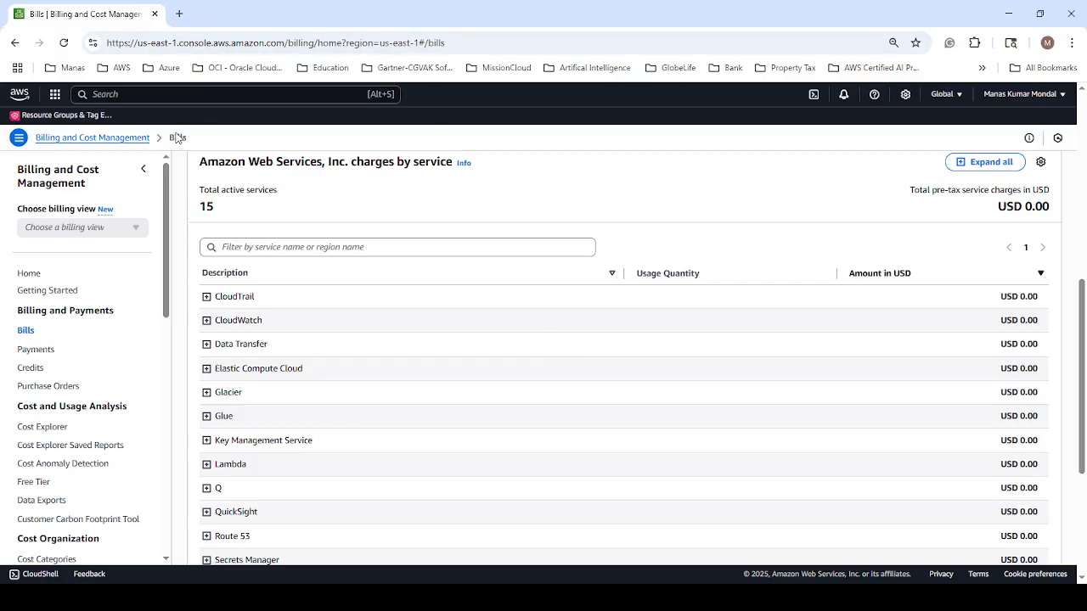
- Search the AWS console for Amazon Q Business and open that service
click(149, 94)
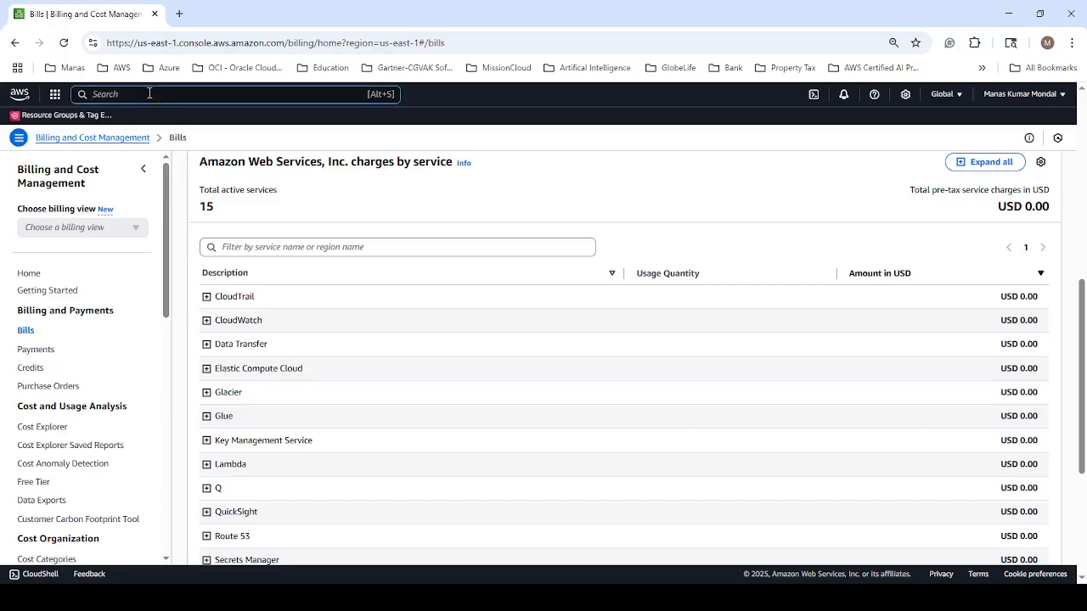
text(Amazon)
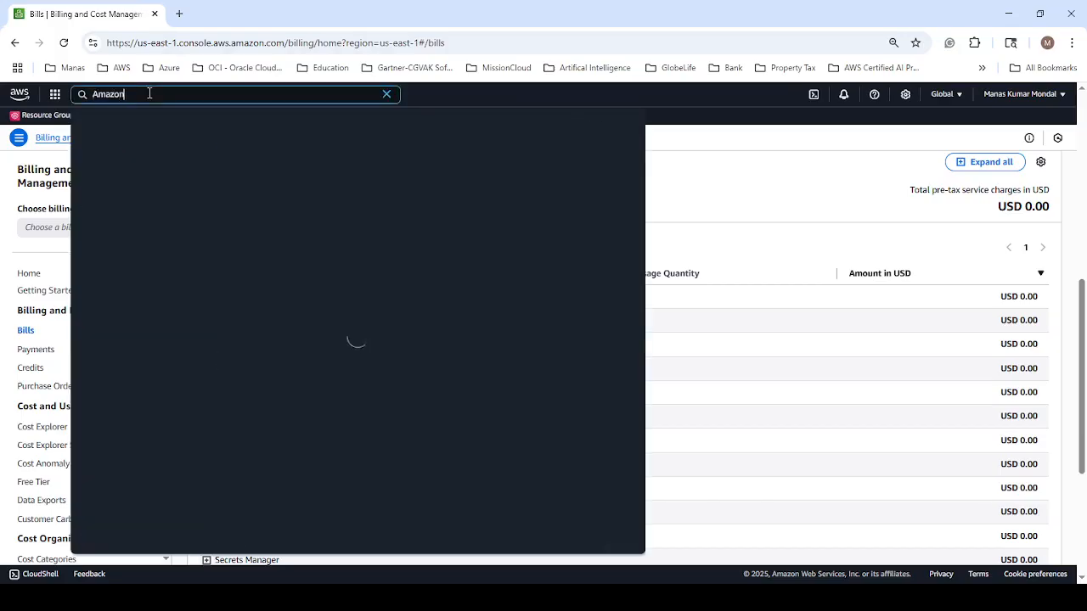
text( Q Business)
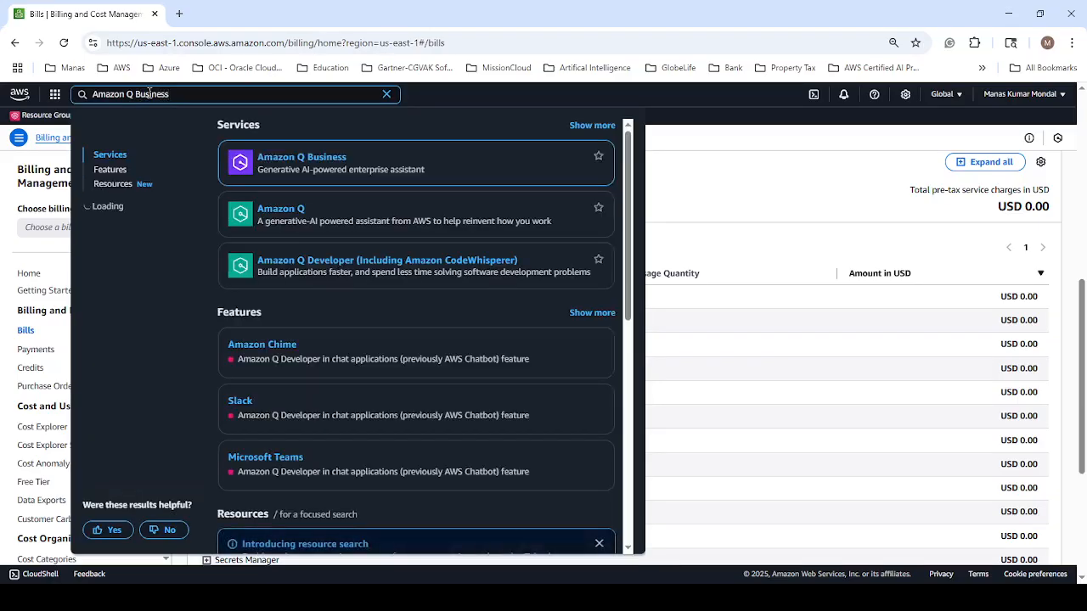
click(326, 161)
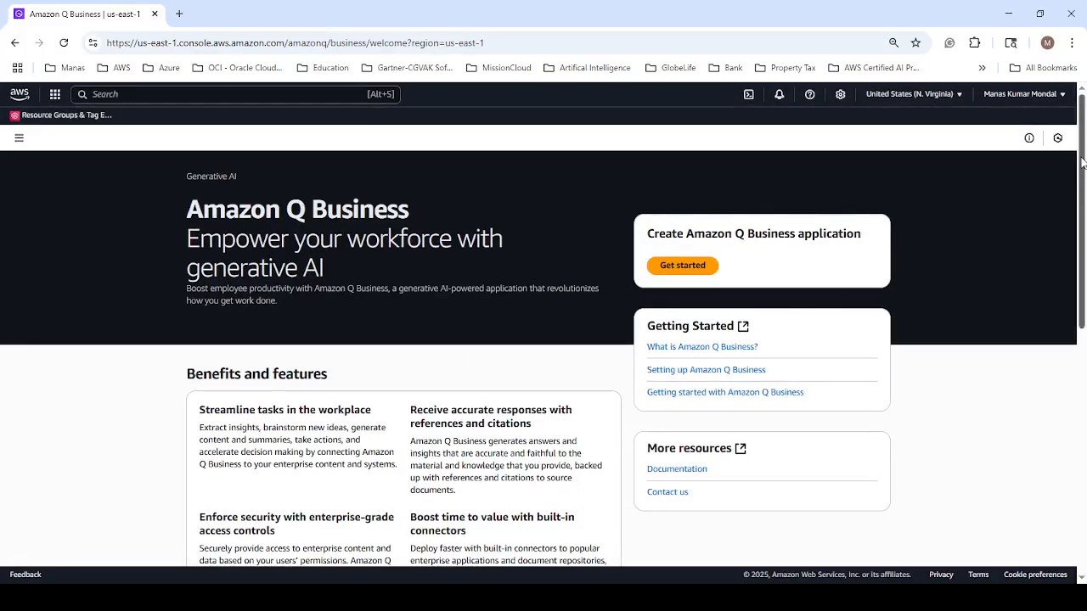
- Go to the Amazon Q Business applications page and start creating a new application
drag(1082, 158, 1083, 166)
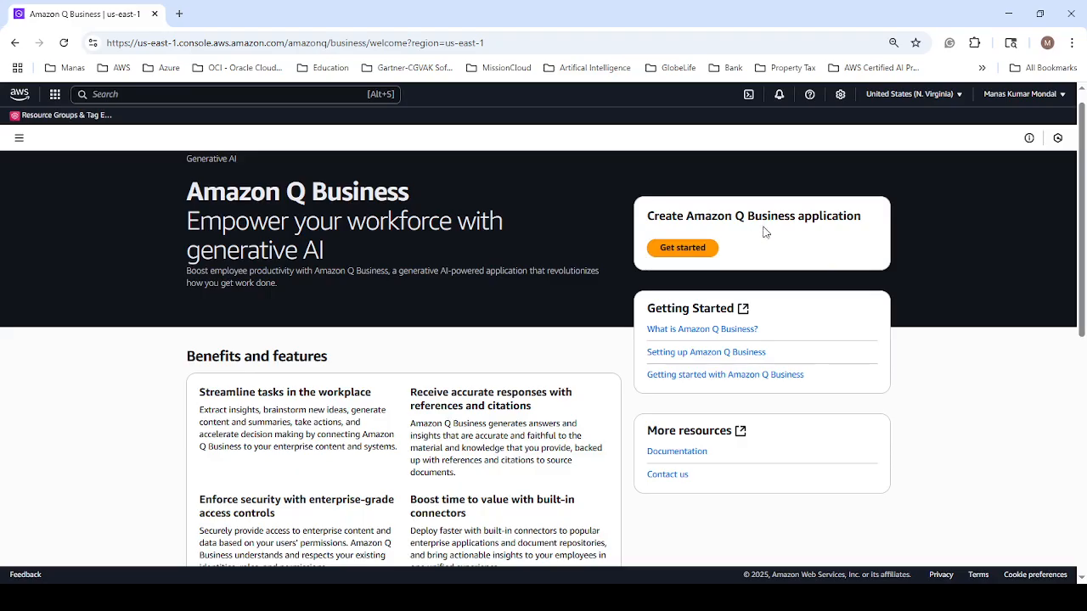
click(684, 248)
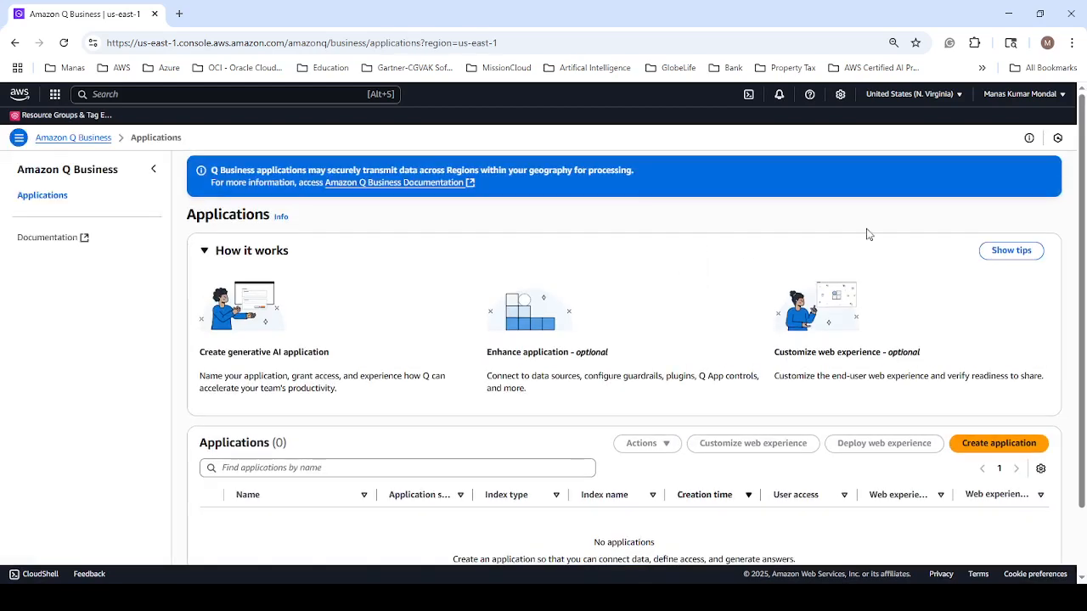
drag(1082, 146, 1082, 173)
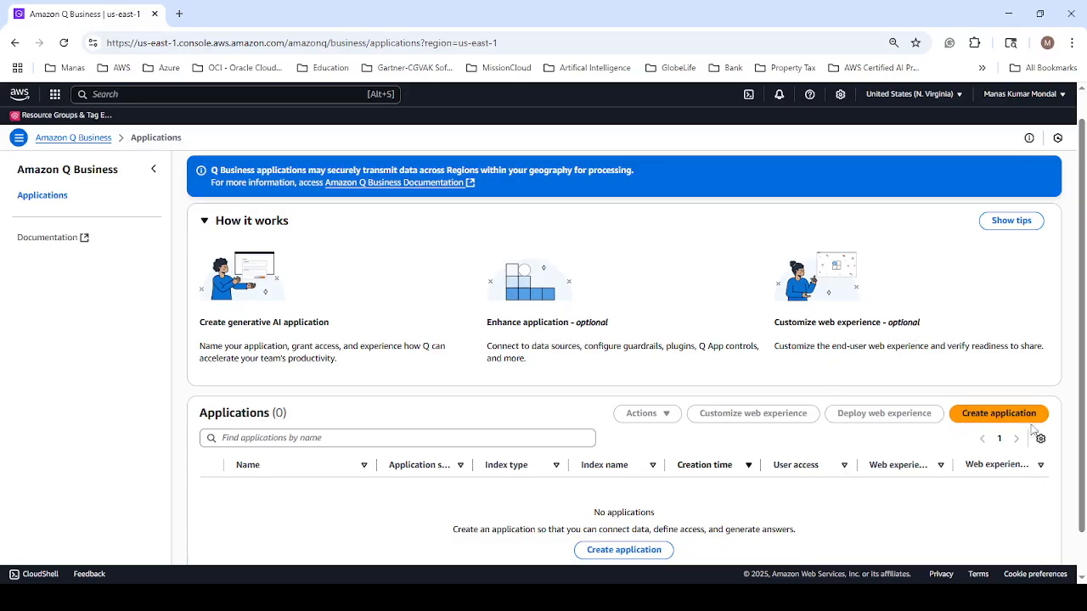
scroll(1081, 335, down, 1)
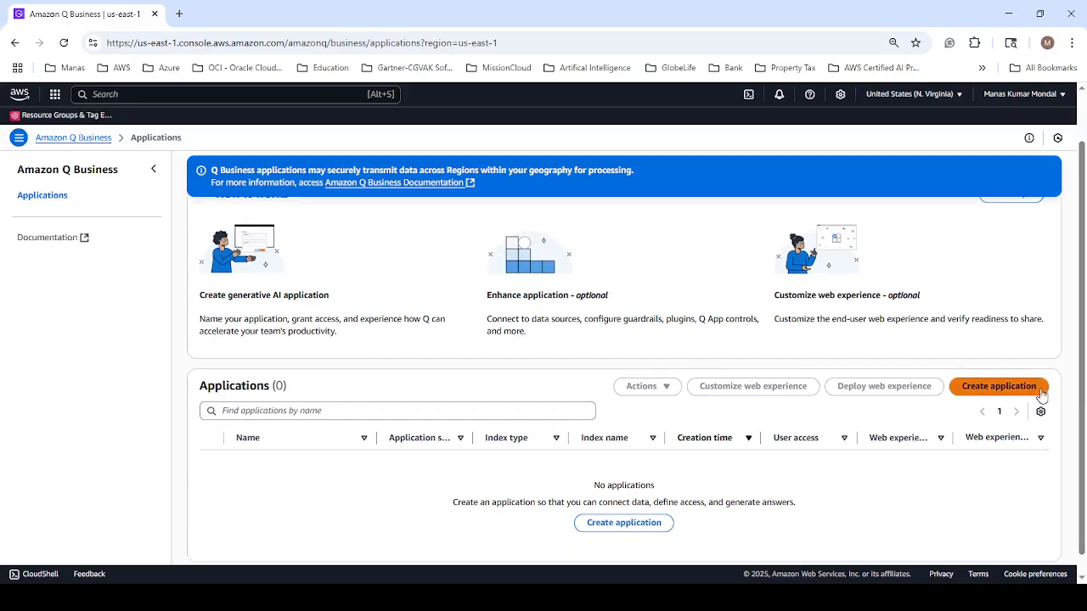
click(1000, 394)
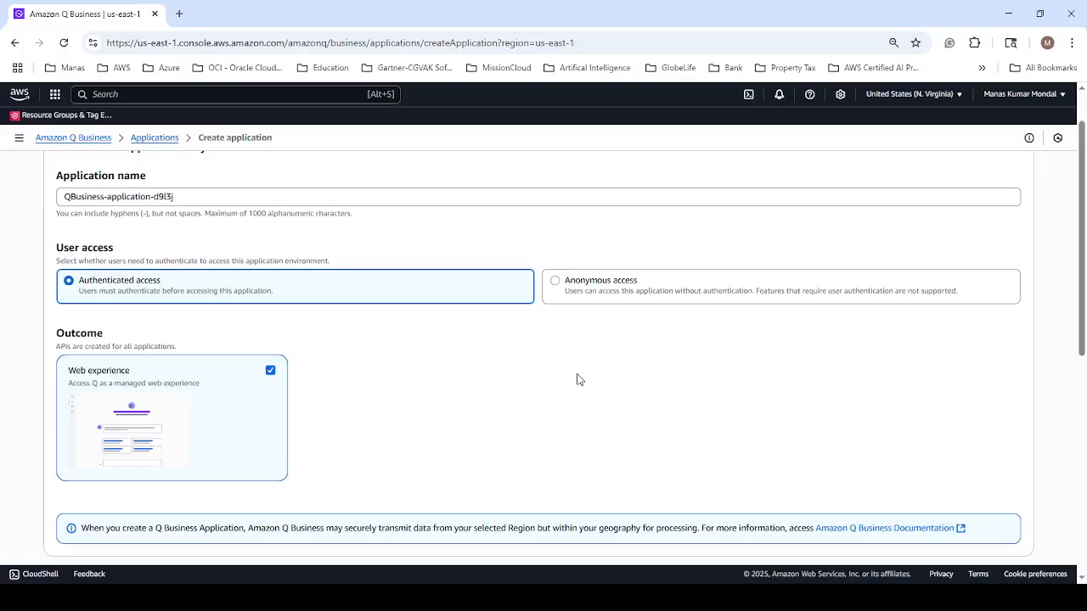
- Examine the application's user access, outcome, access management and quick start user settings, including the subscription choices
scroll(1084, 203, down, 1)
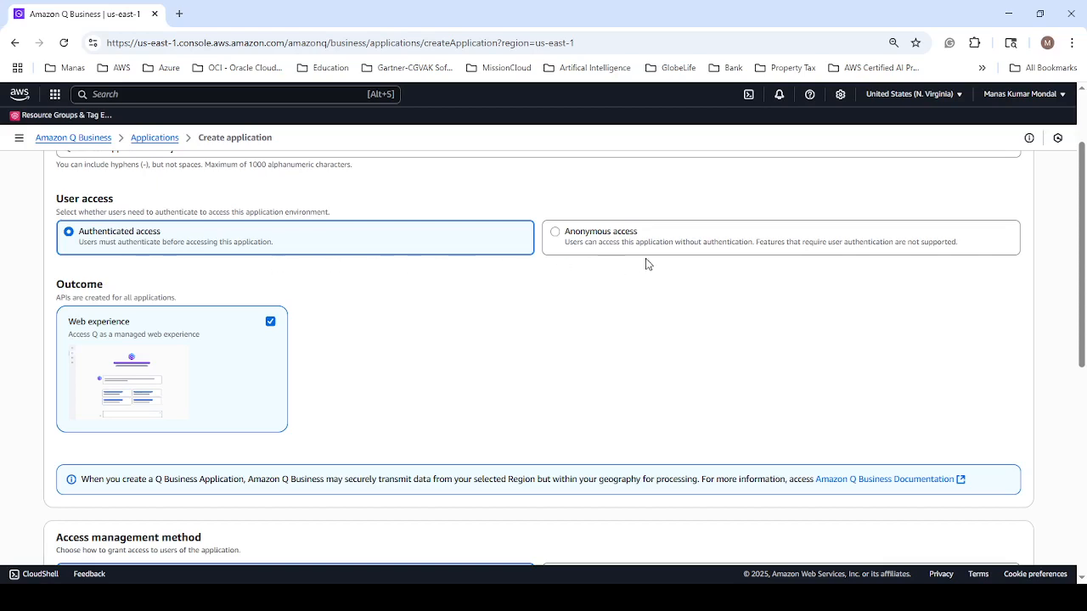
scroll(552, 304, down, 2)
scroll(551, 303, up, 3)
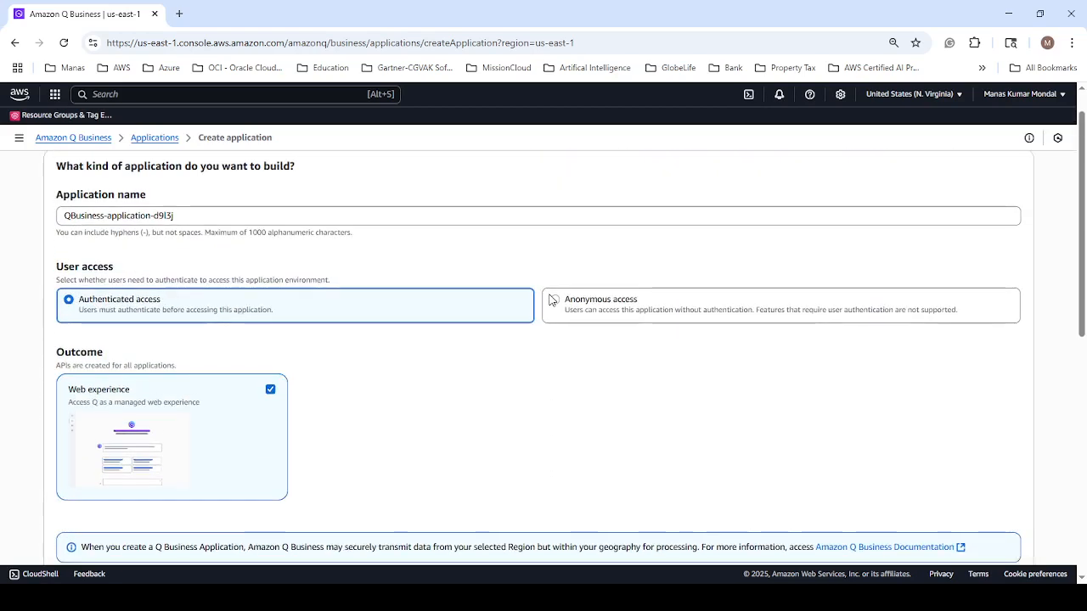
scroll(551, 303, down, 1)
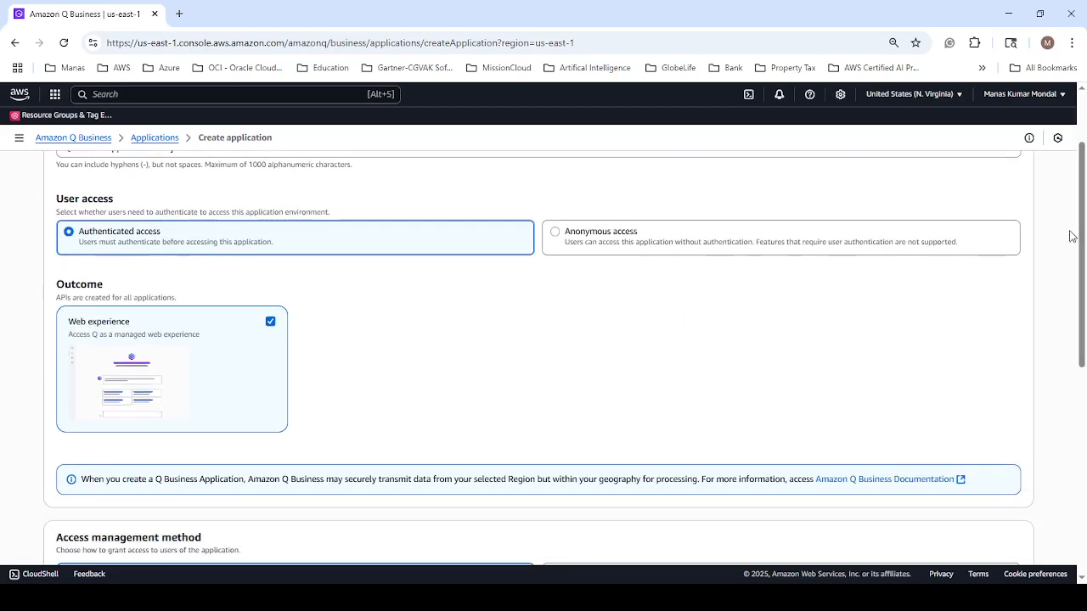
drag(1082, 228, 1084, 303)
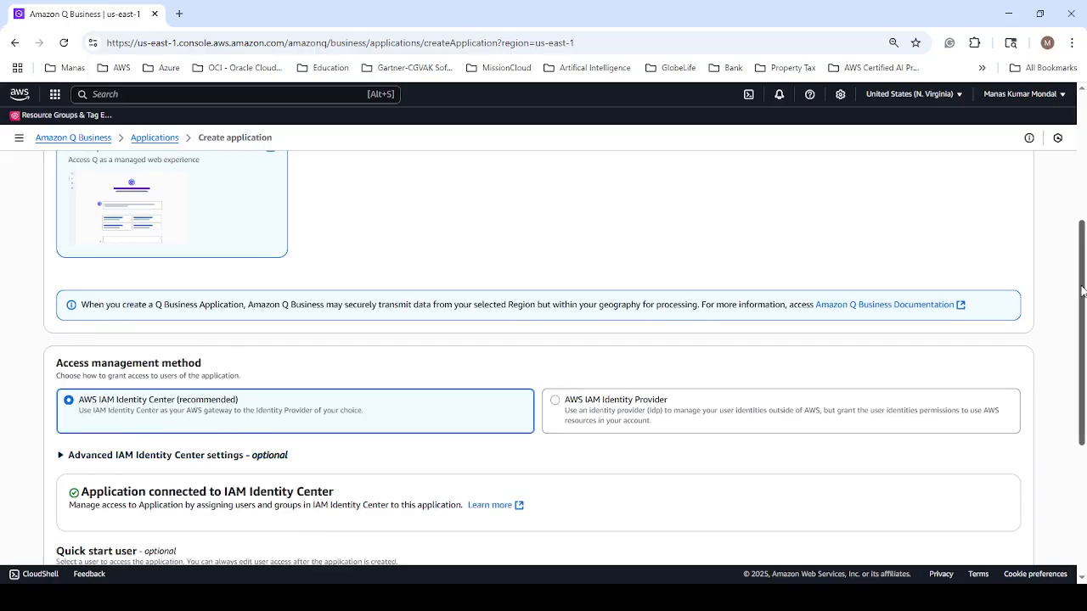
drag(1083, 293, 1084, 335)
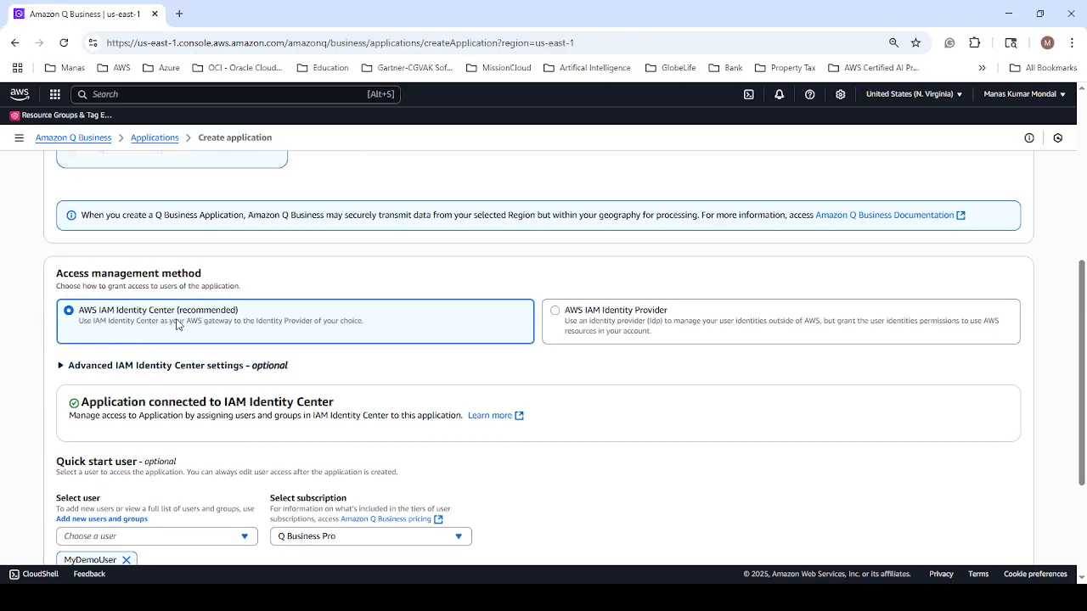
scroll(410, 365, down, 2)
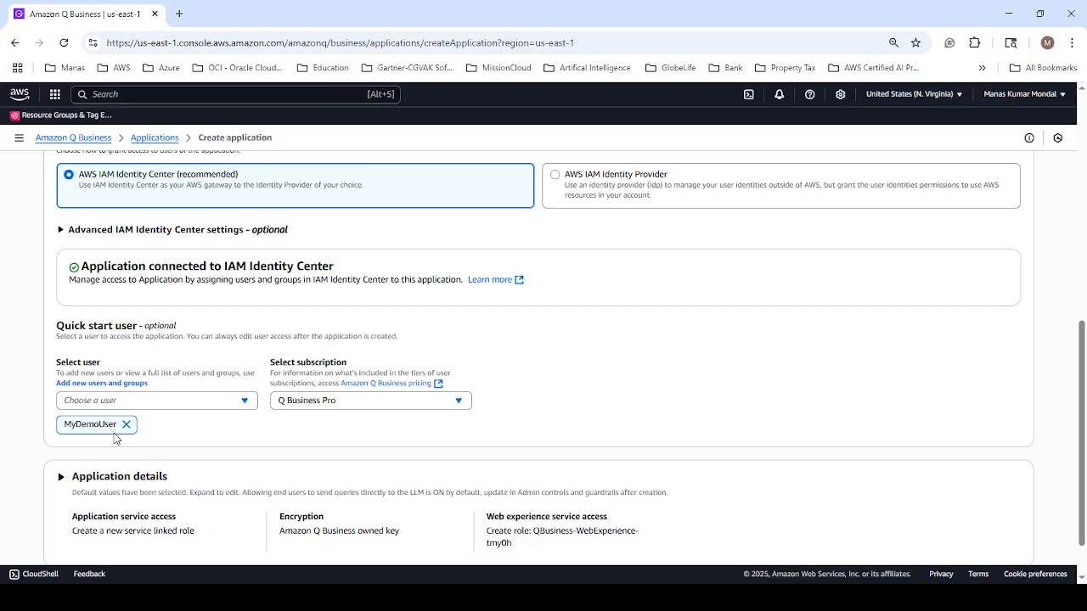
scroll(136, 434, up, 3)
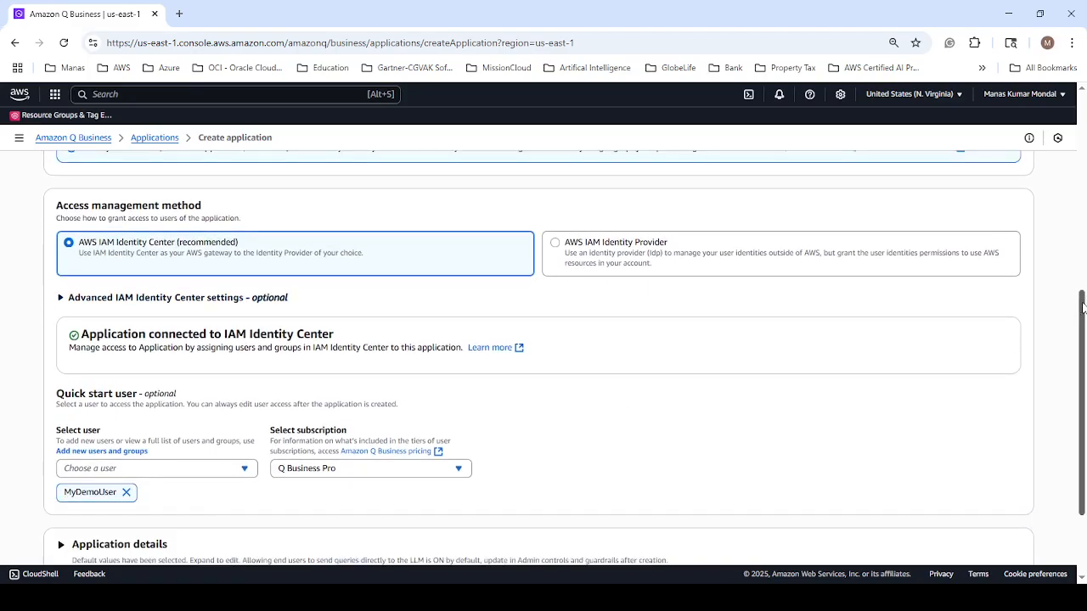
scroll(433, 468, down, 1)
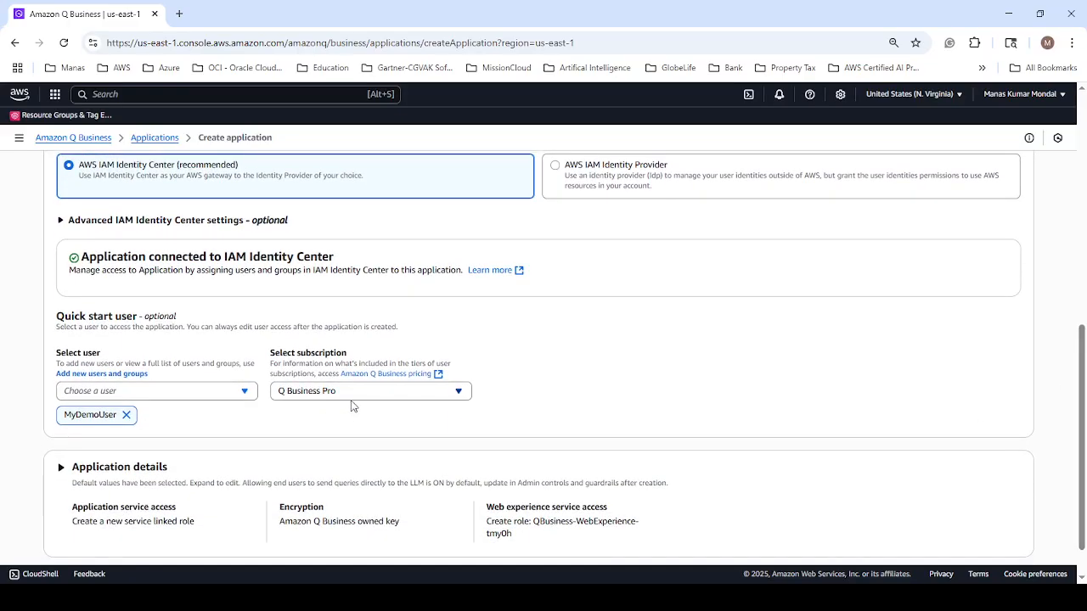
click(461, 394)
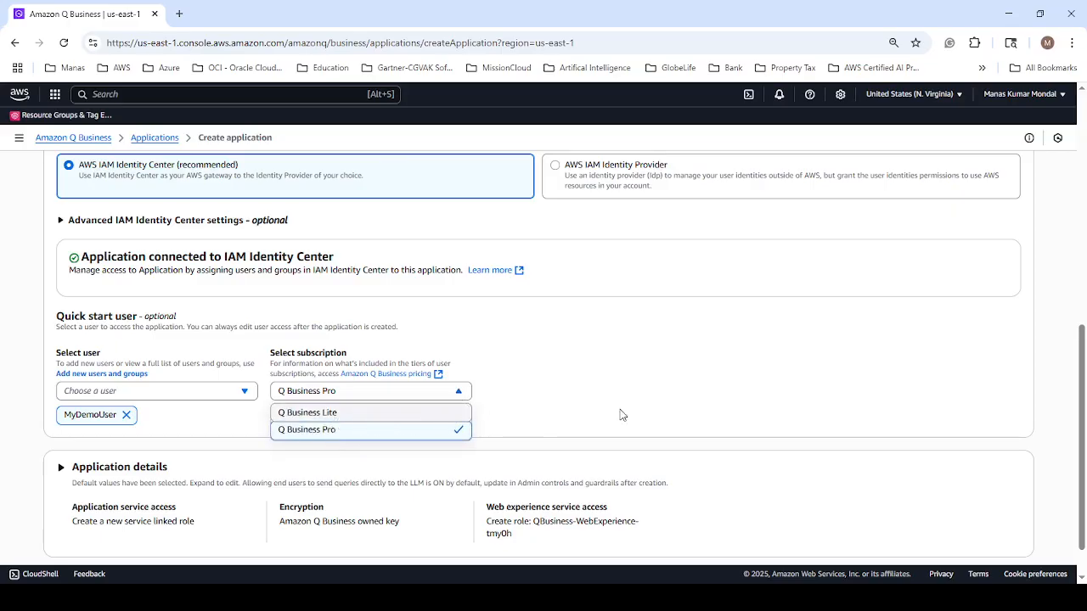
click(573, 391)
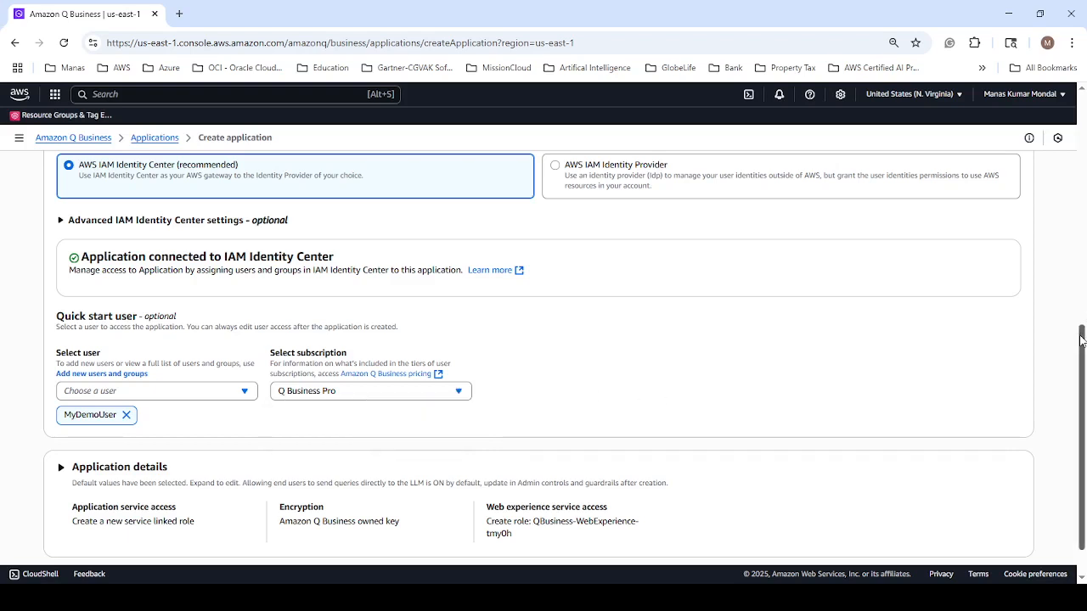
scroll(1082, 340, down, 1)
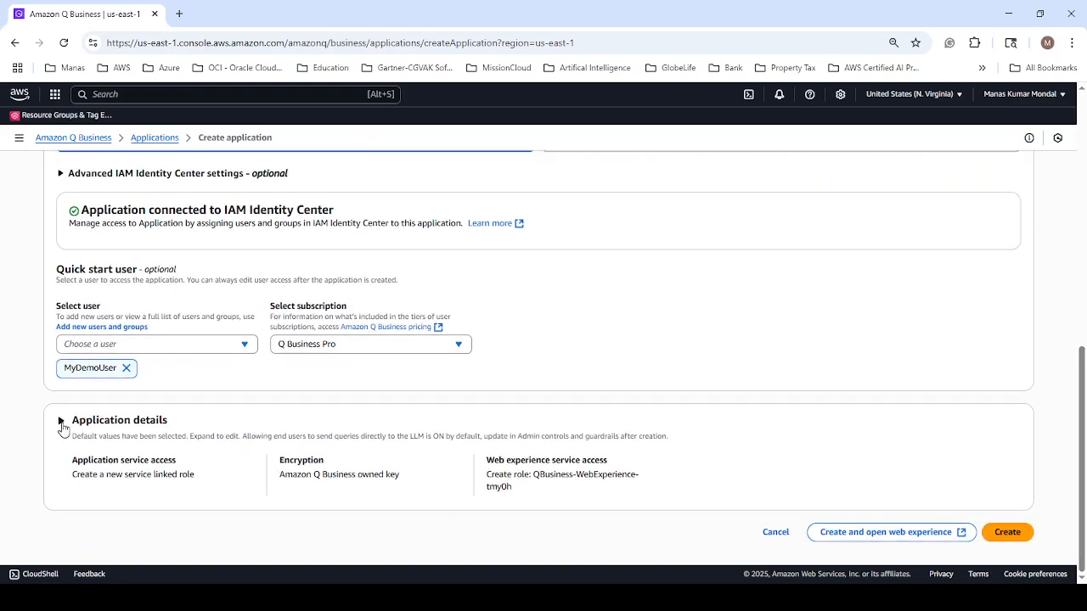
- Expand the application details and try the "Create and use a new service role (SR)" option for application service access
click(61, 423)
scroll(565, 346, down, 5)
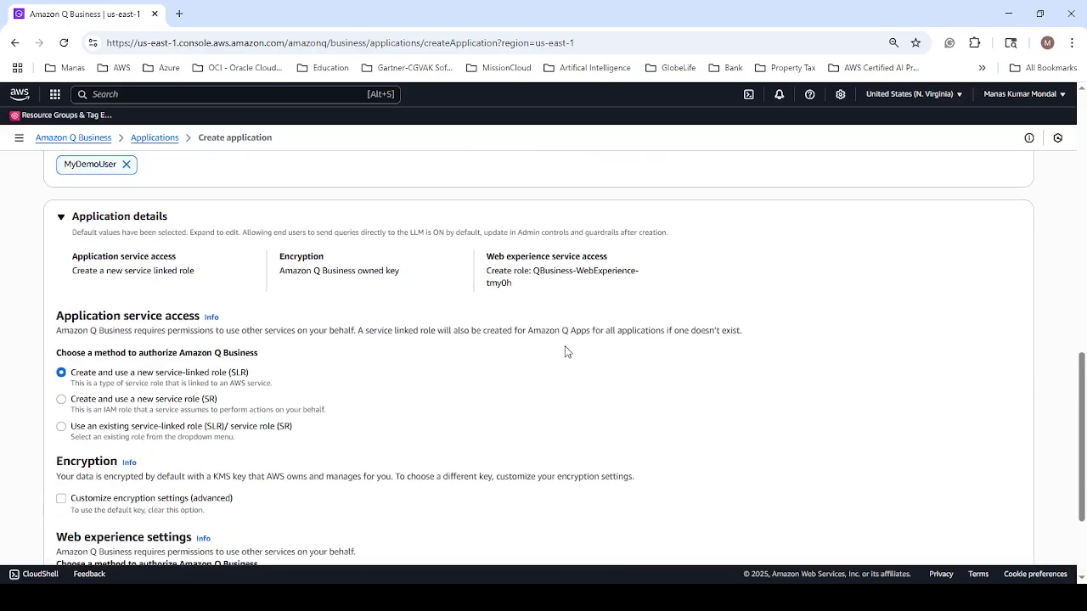
scroll(568, 356, down, 1)
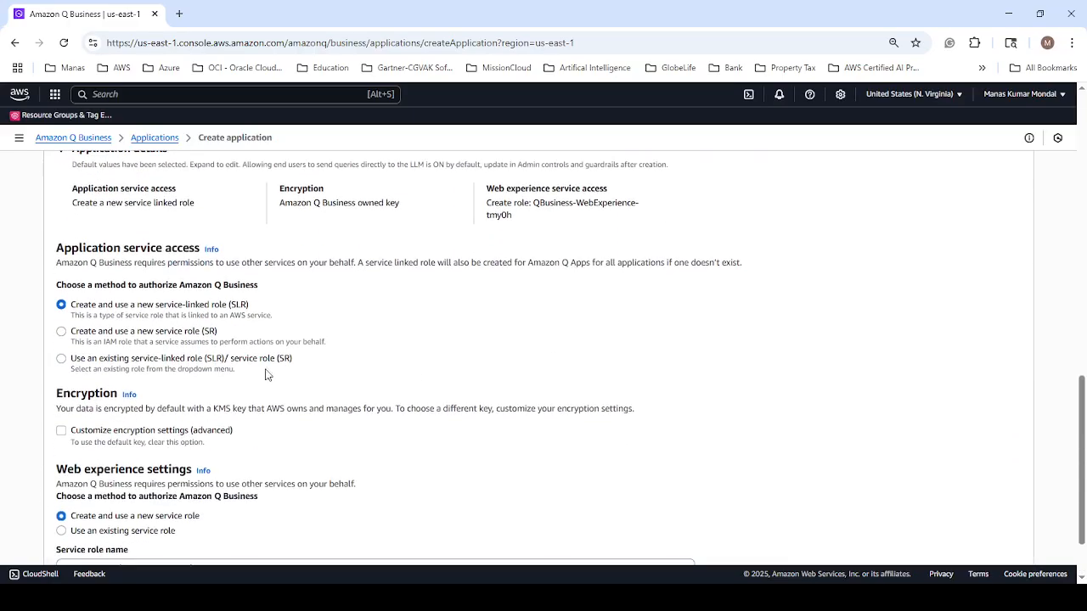
click(61, 332)
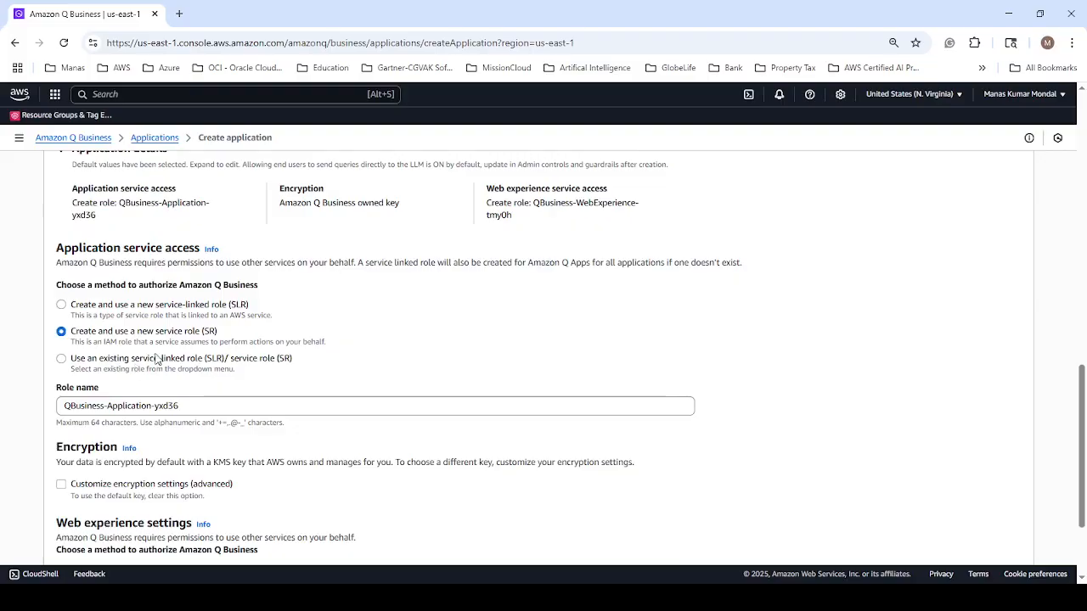
- Check the encryption and web experience settings and create the application
scroll(314, 350, down, 3)
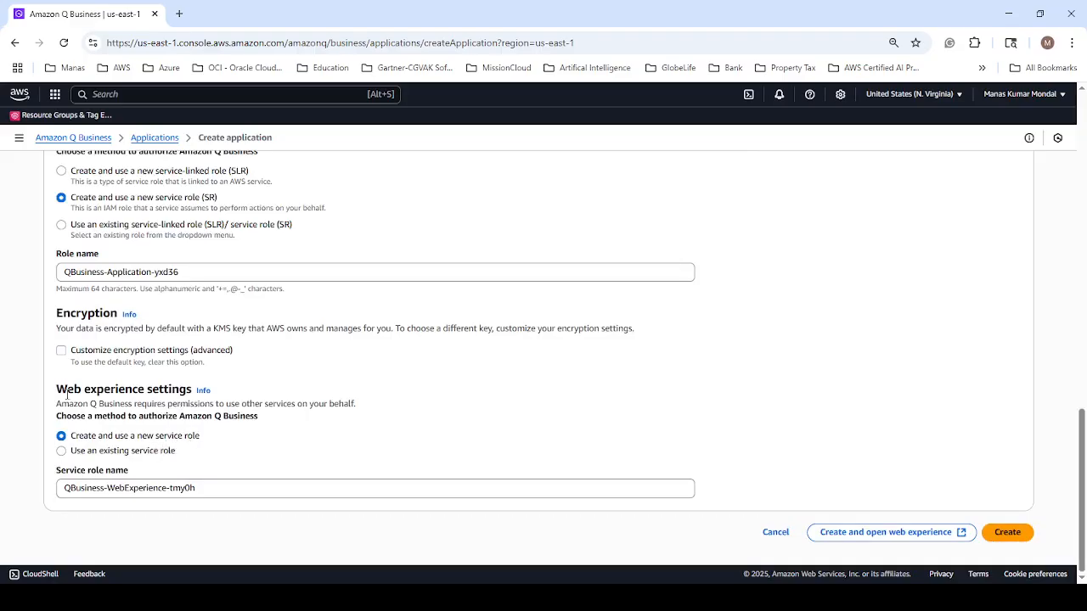
scroll(139, 391, up, 2)
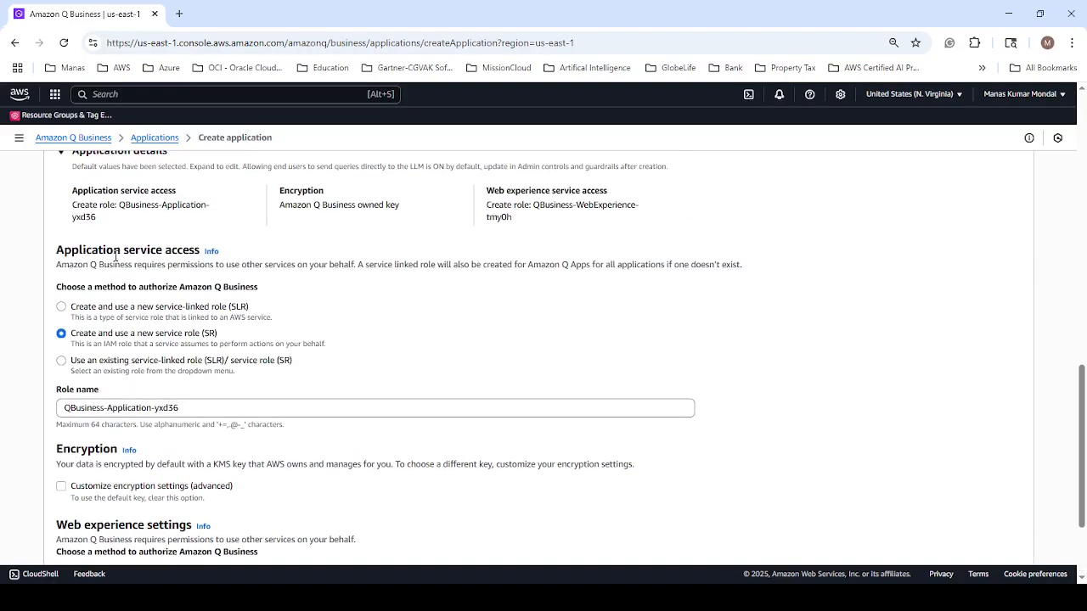
scroll(540, 332, down, 2)
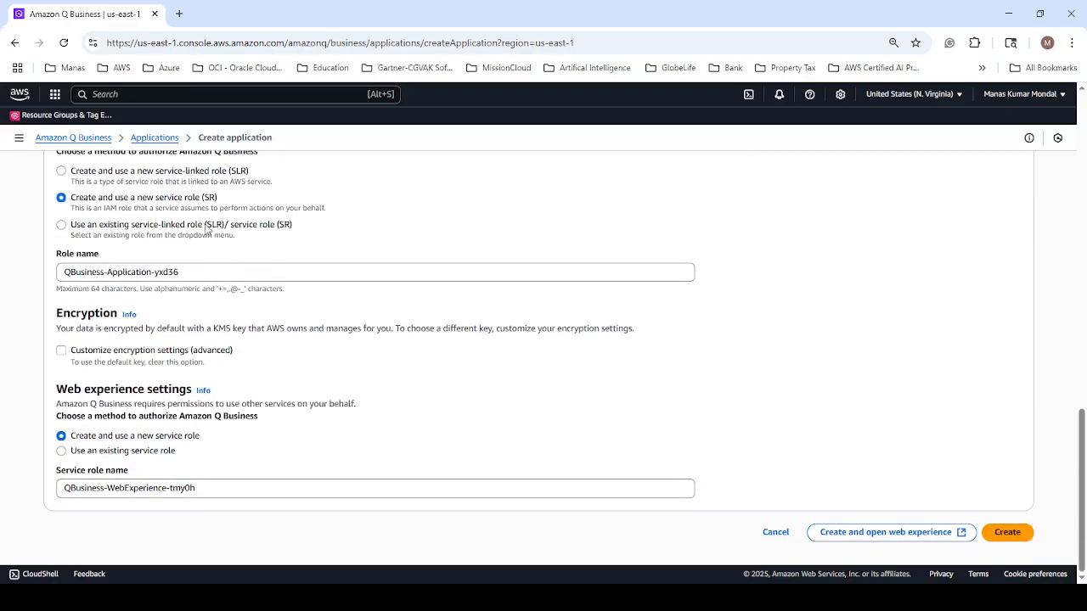
scroll(285, 228, up, 3)
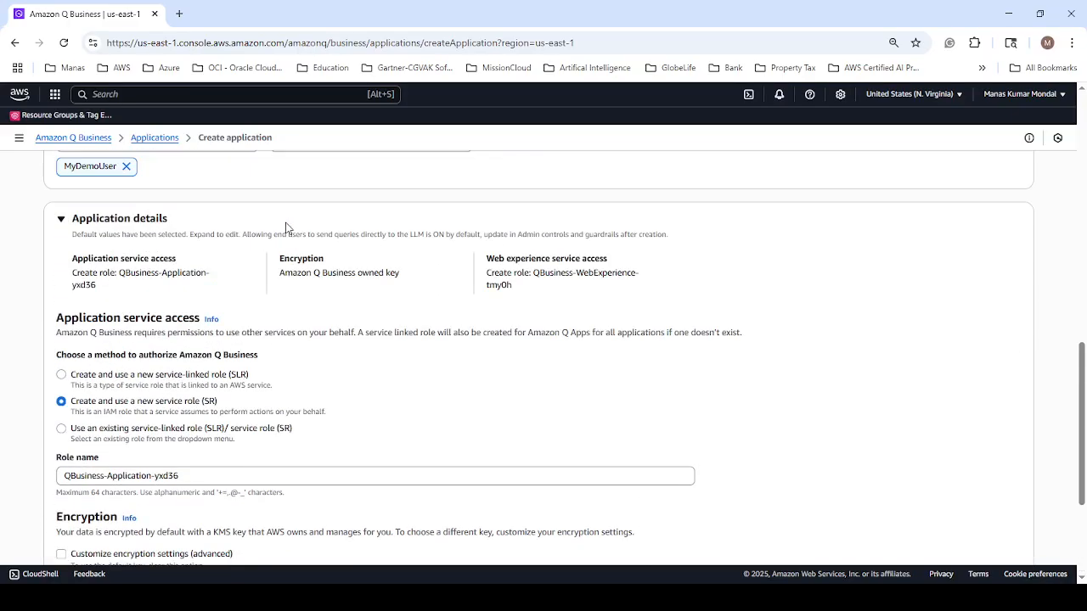
scroll(286, 227, up, 2)
scroll(287, 236, up, 3)
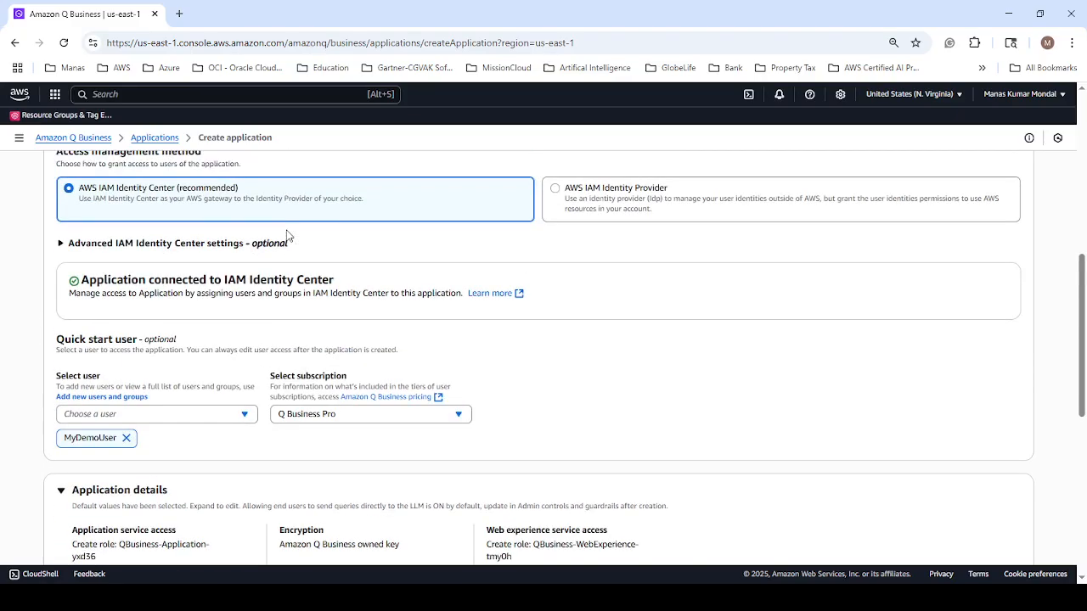
scroll(286, 238, down, 7)
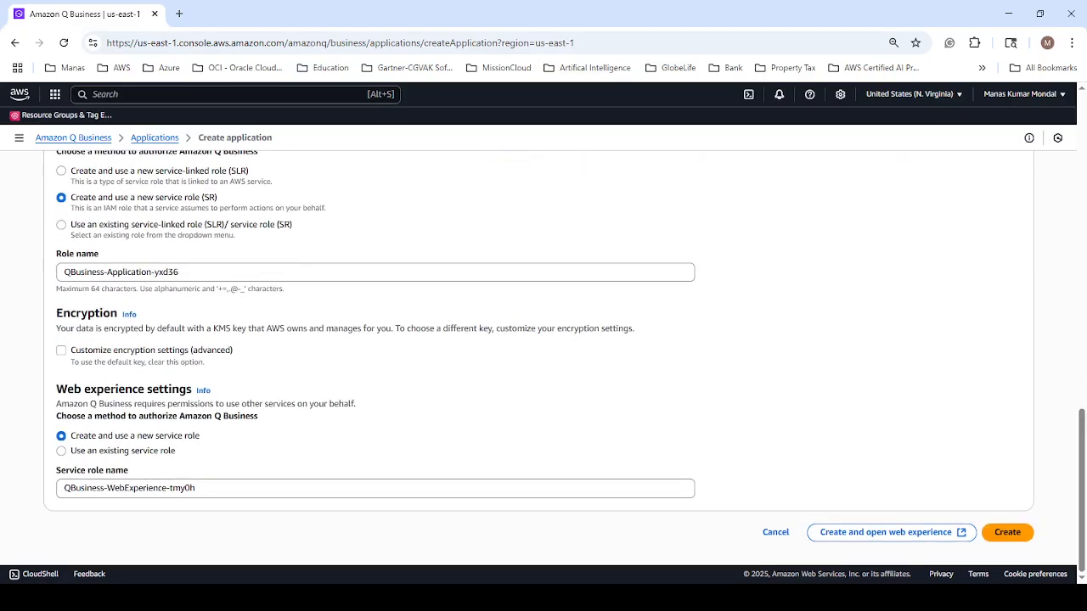
click(1007, 532)
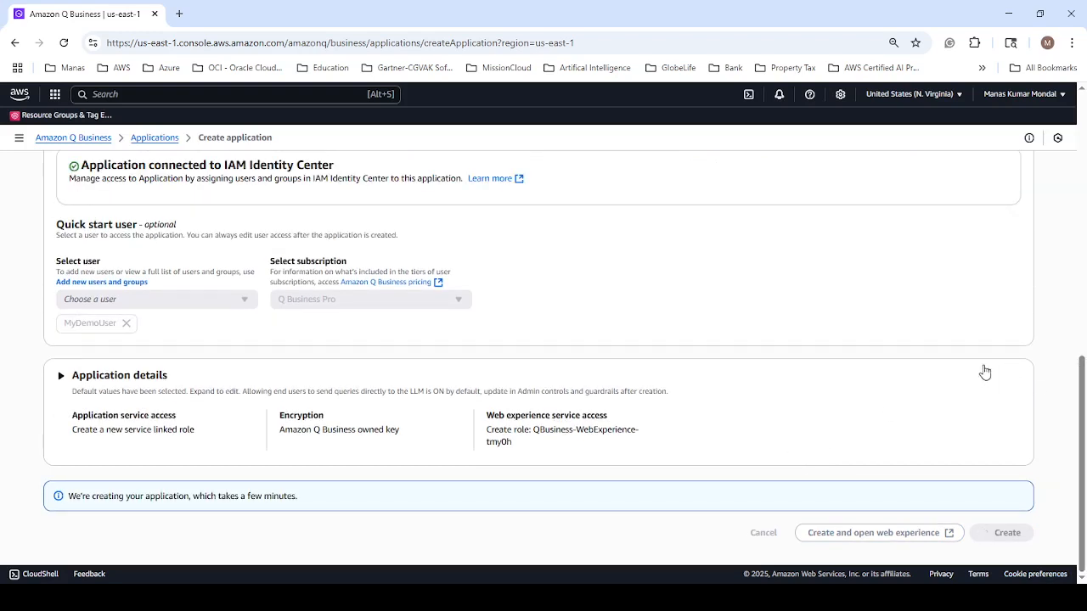
drag(1082, 389, 1075, 413)
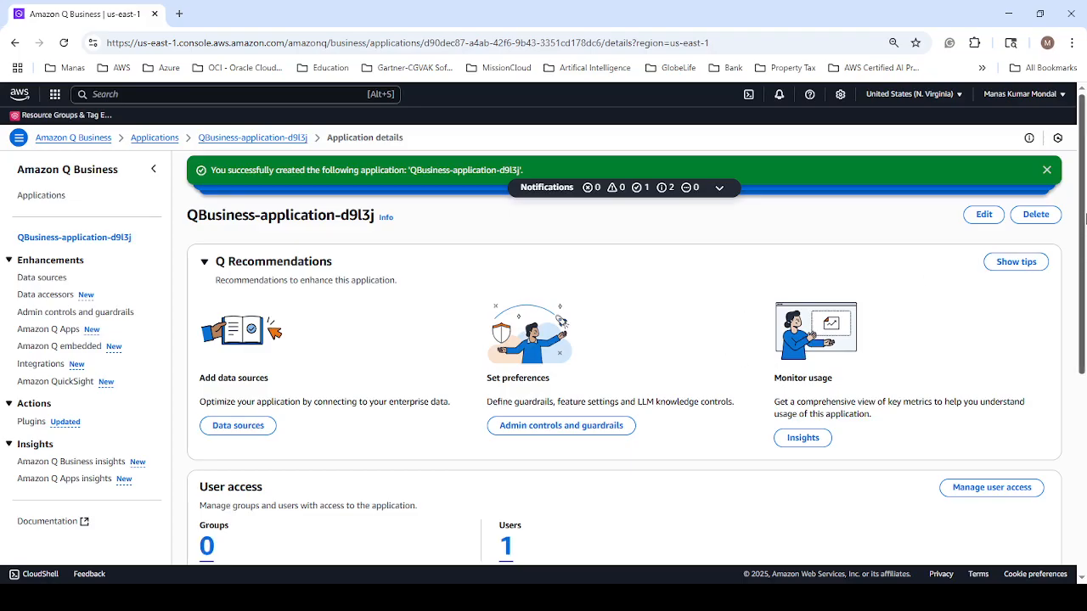
- Dismiss the creation notification on the new application's details page and return to the list of applications
scroll(925, 234, down, 2)
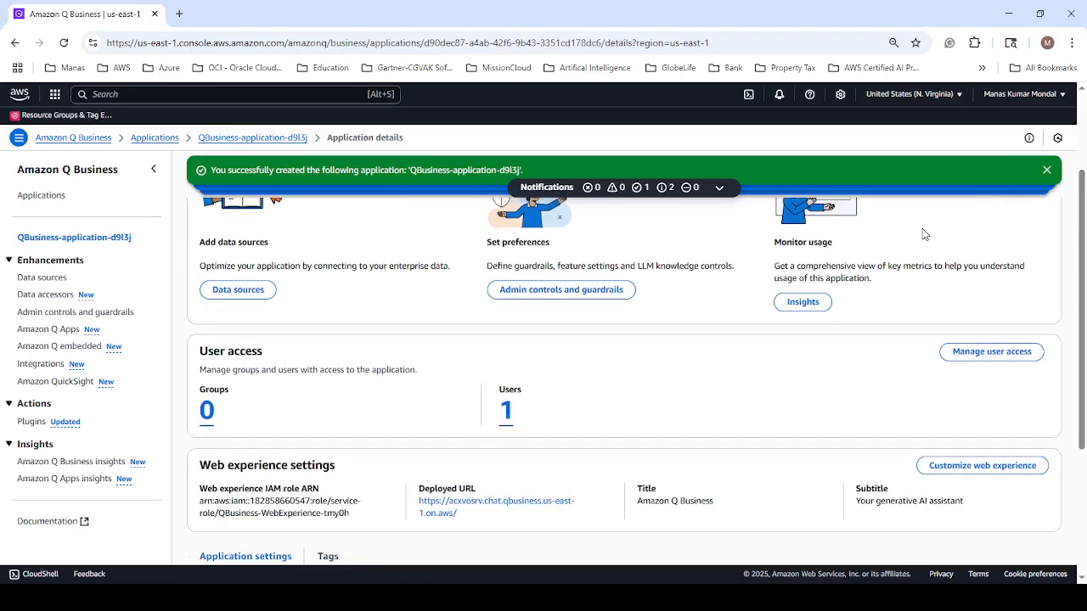
scroll(925, 234, up, 2)
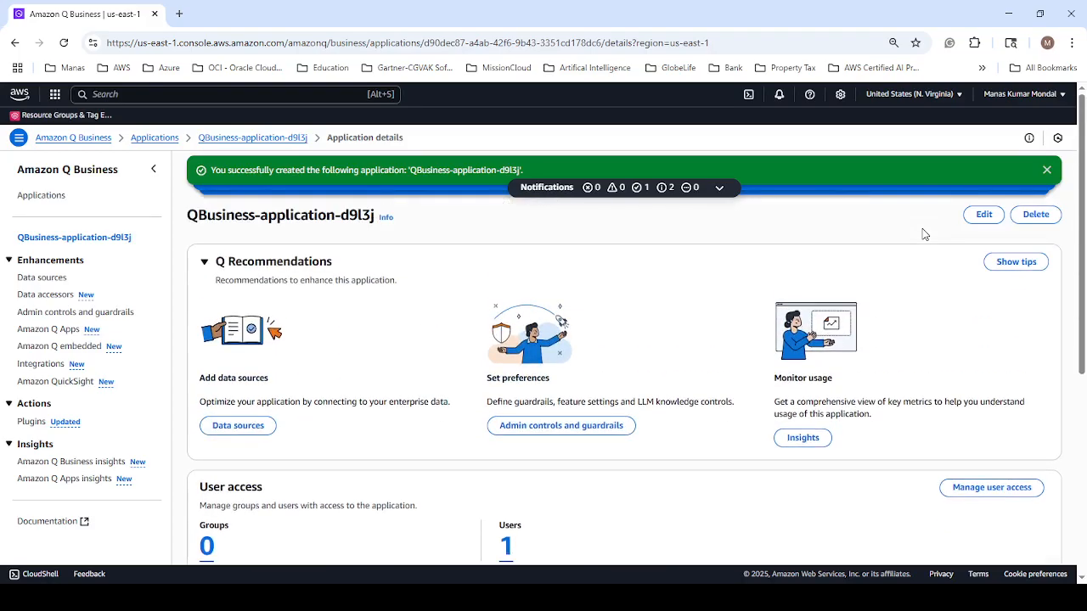
click(1048, 171)
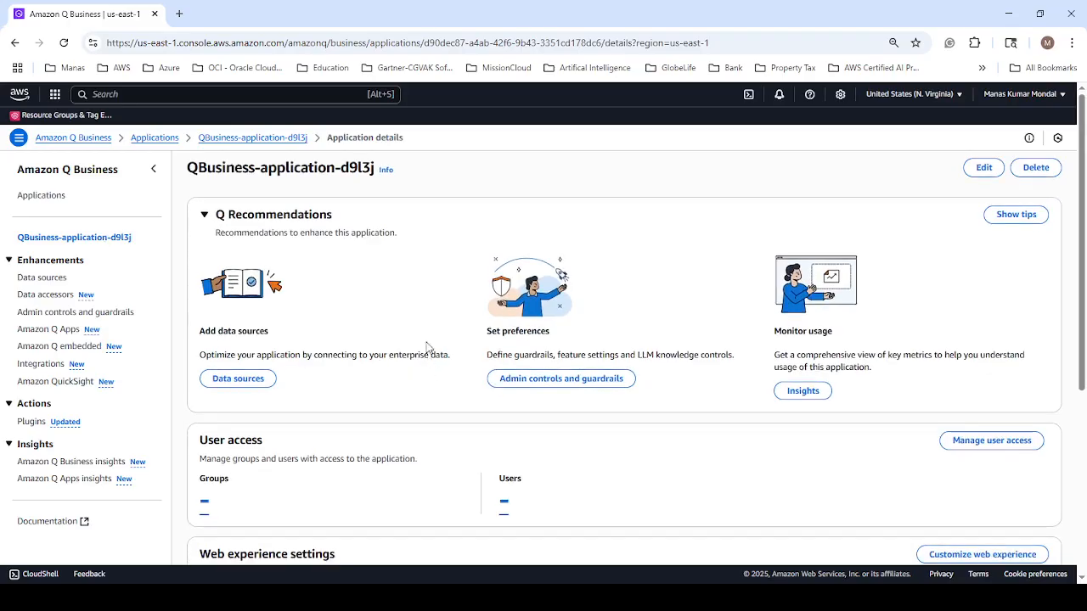
click(50, 197)
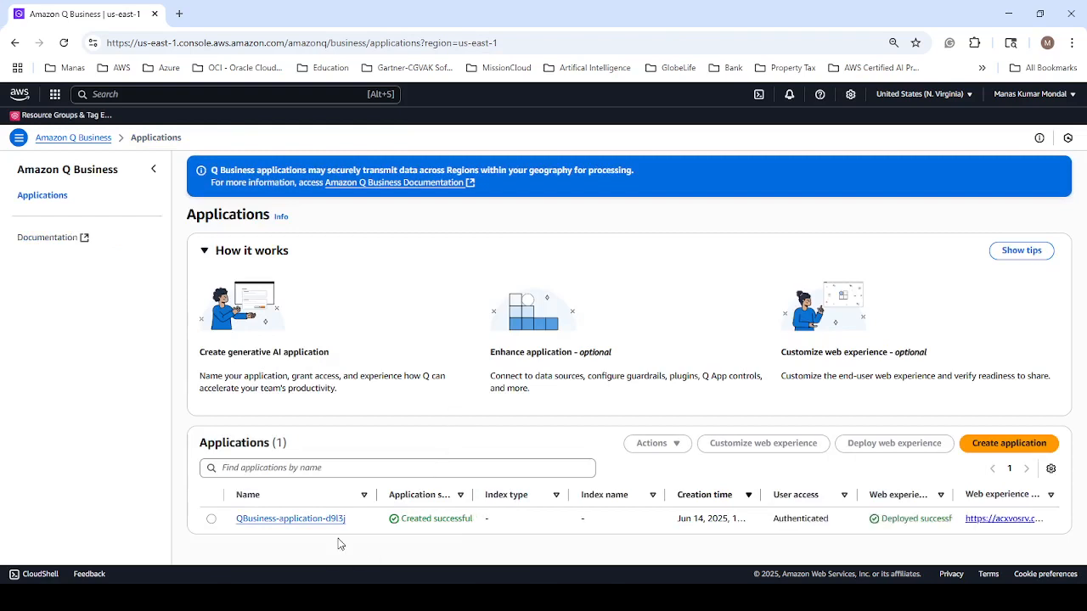
- Open the application QBusiness-application-d9l3j and go to its data sources
click(290, 519)
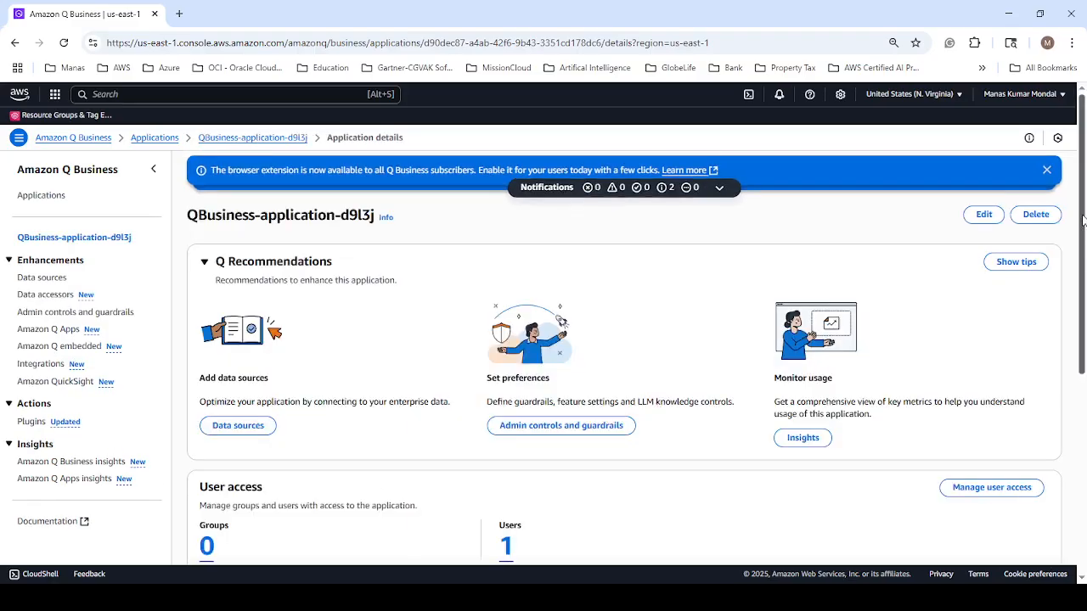
drag(1084, 225, 1051, 253)
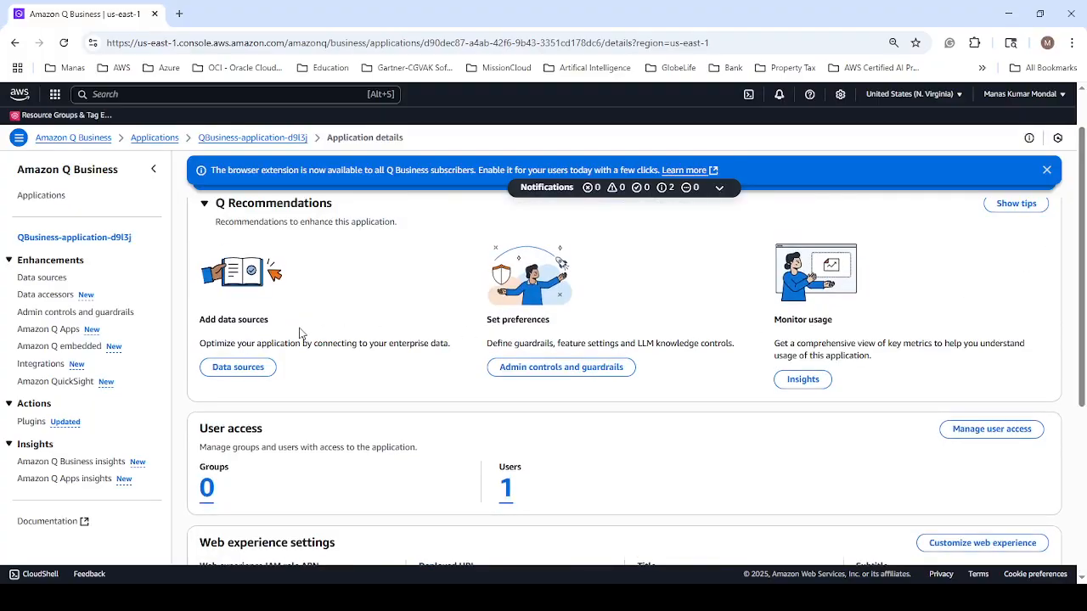
click(52, 281)
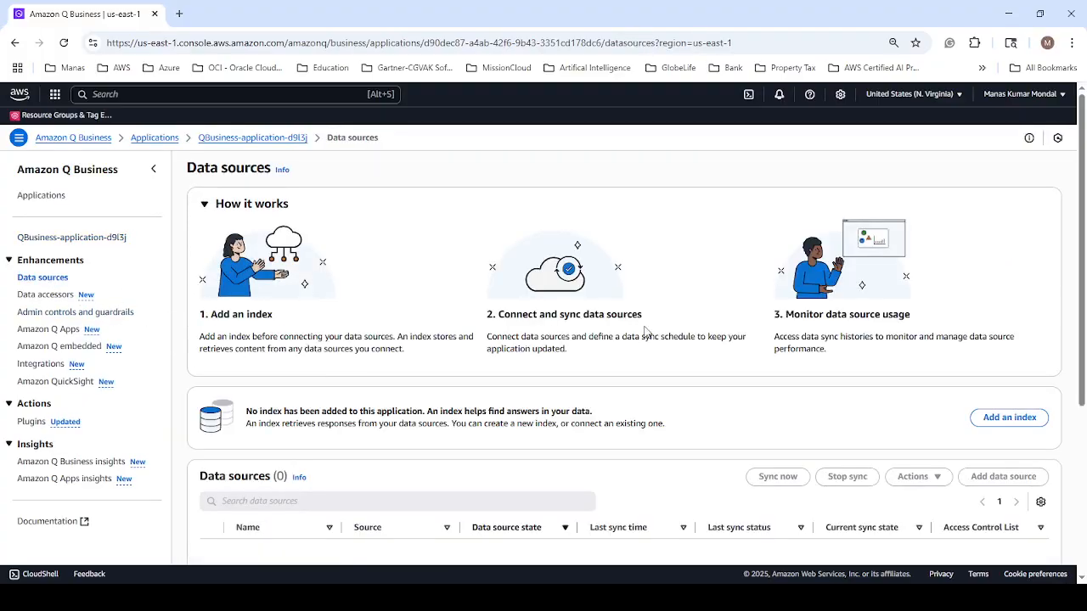
scroll(643, 335, down, 3)
scroll(646, 331, up, 1)
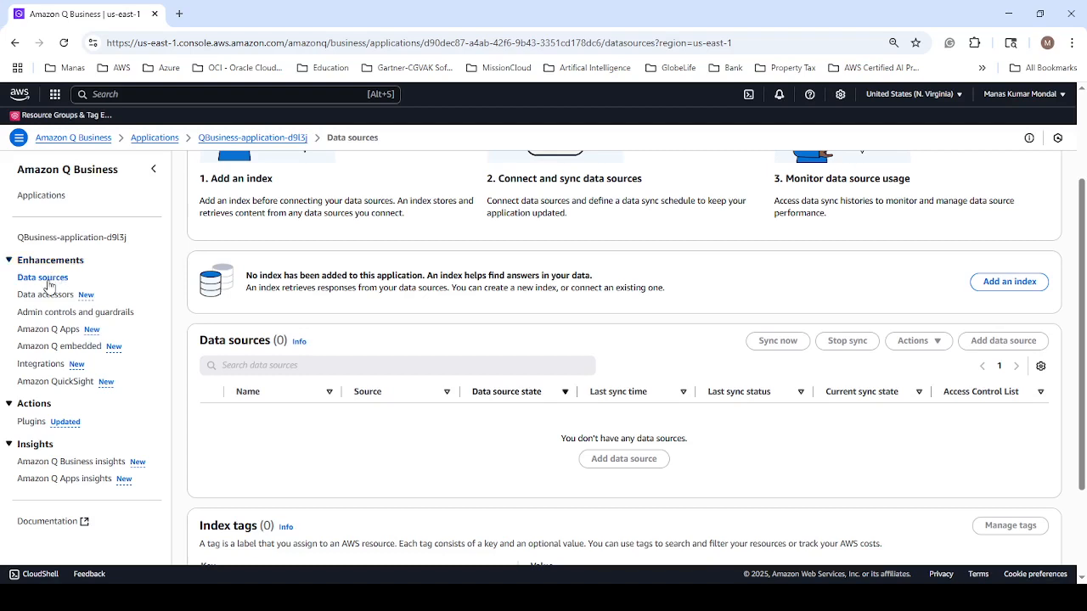
- Add an index to the application with Starter provisioning, keeping the default index name and 1 unit
click(1010, 284)
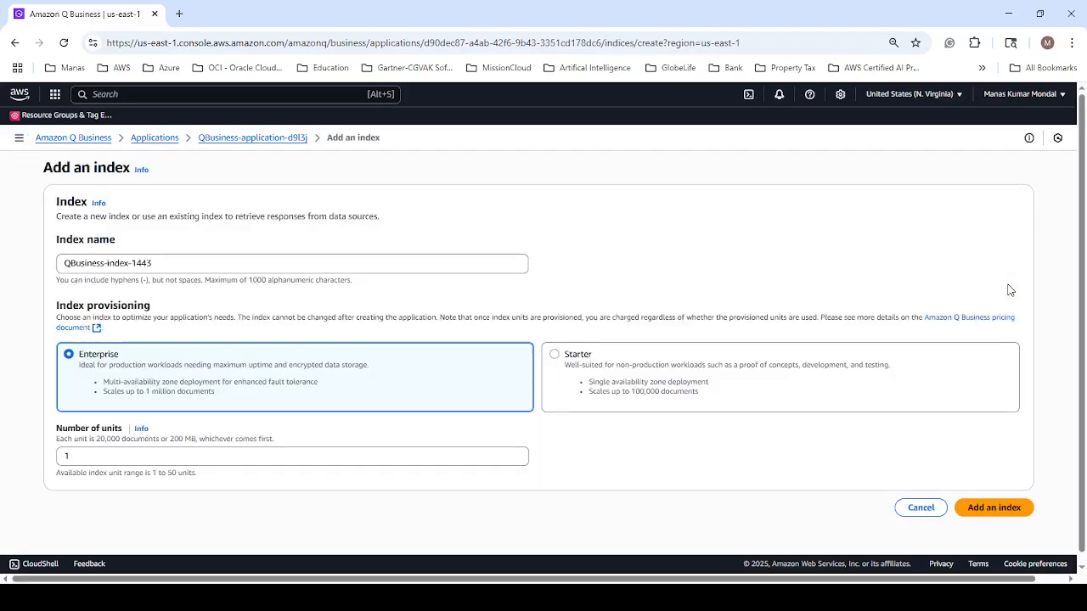
scroll(1082, 196, down, 1)
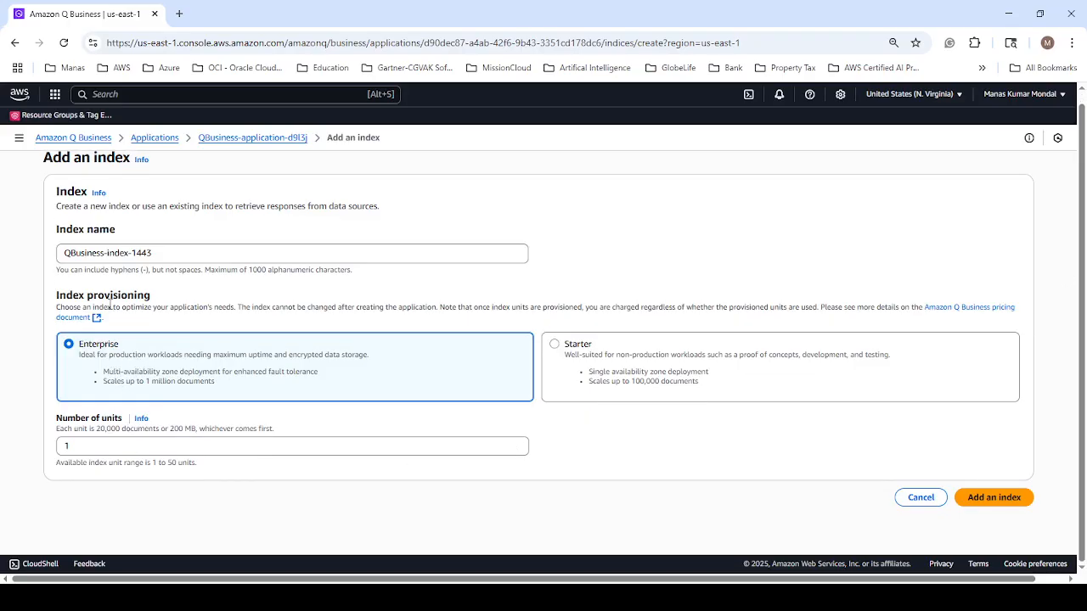
click(555, 345)
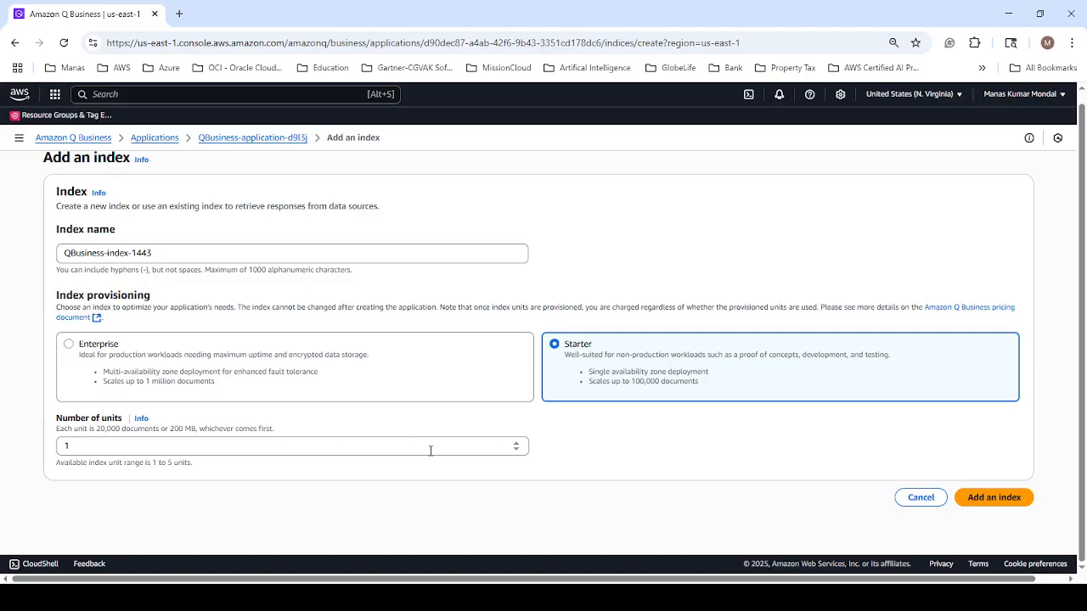
click(998, 499)
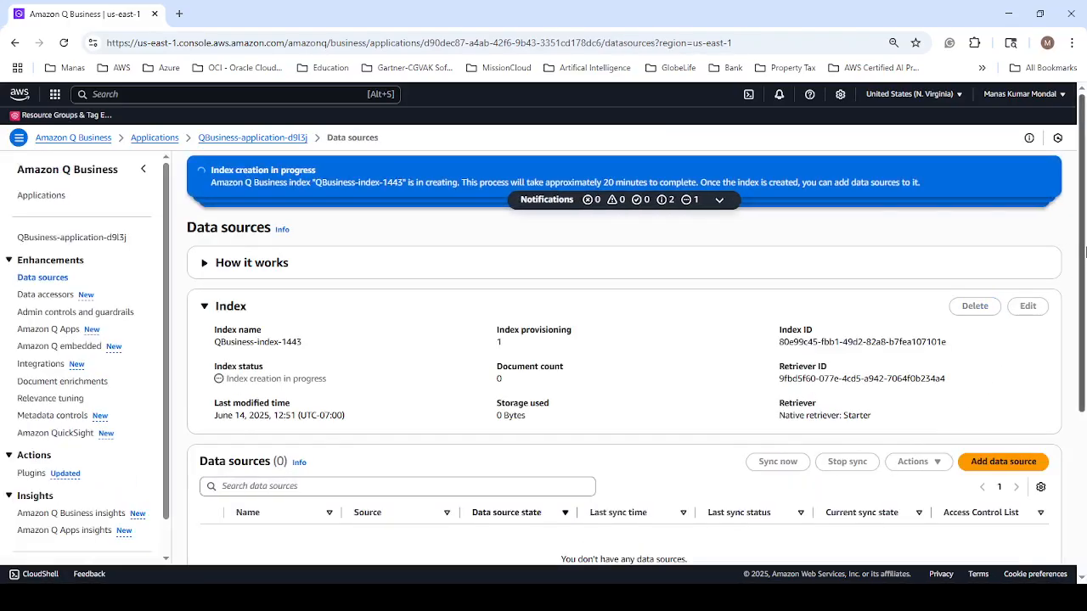
- Check the new index's details while it is being created, and start adding a data source once creation completes
scroll(1083, 246, down, 2)
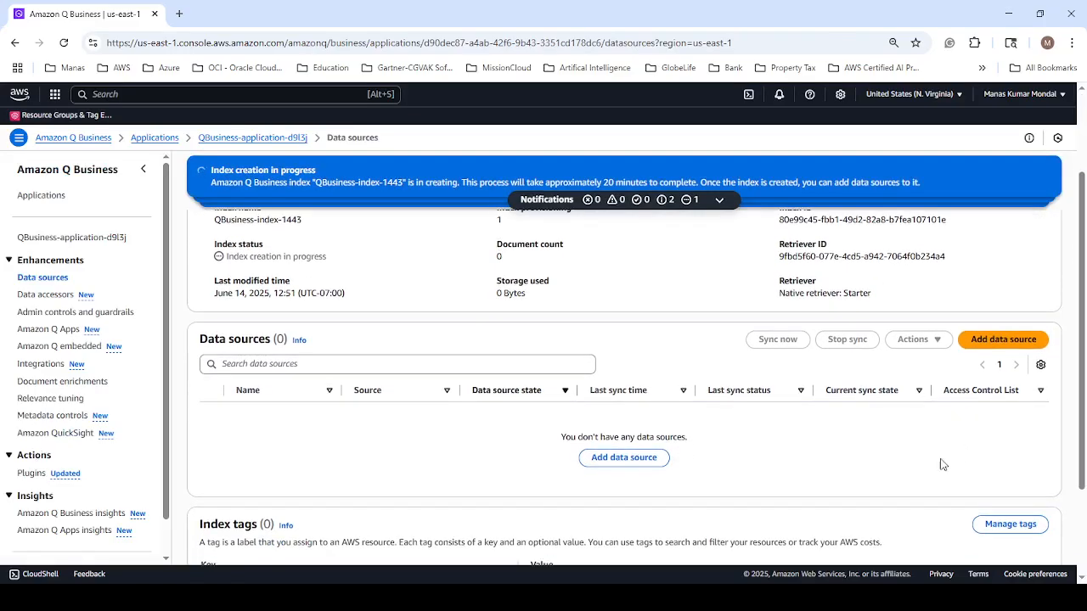
scroll(957, 406, up, 1)
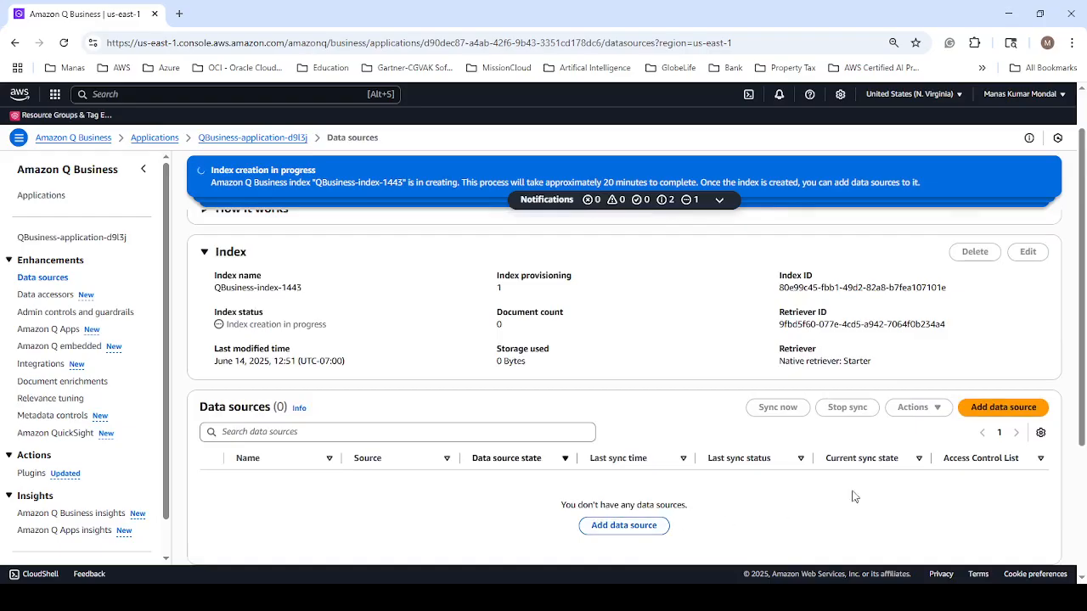
scroll(1082, 320, down, 1)
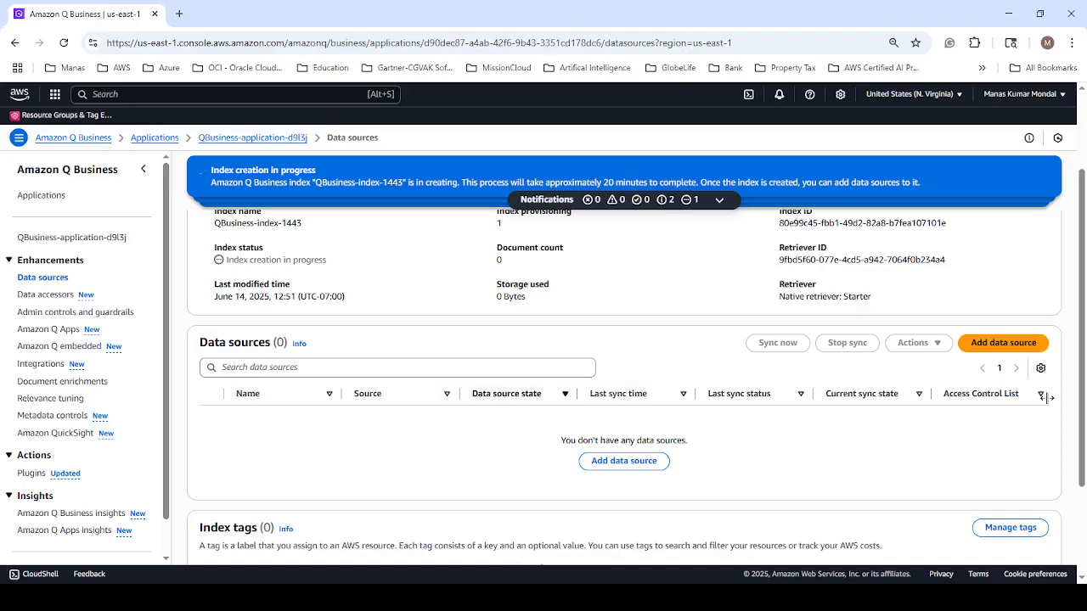
drag(1082, 249, 1059, 166)
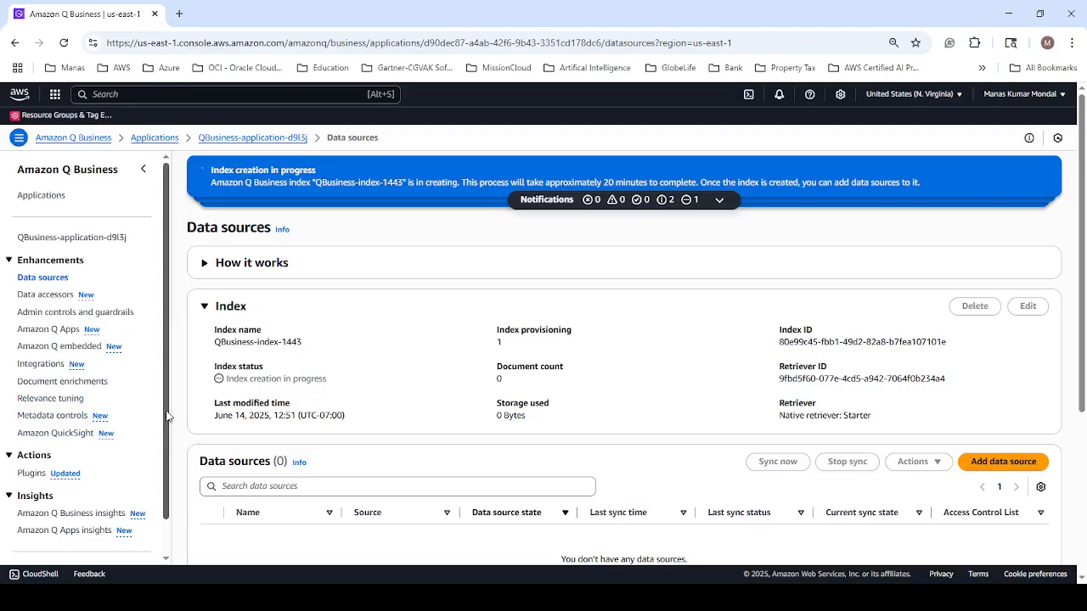
scroll(167, 416, down, 1)
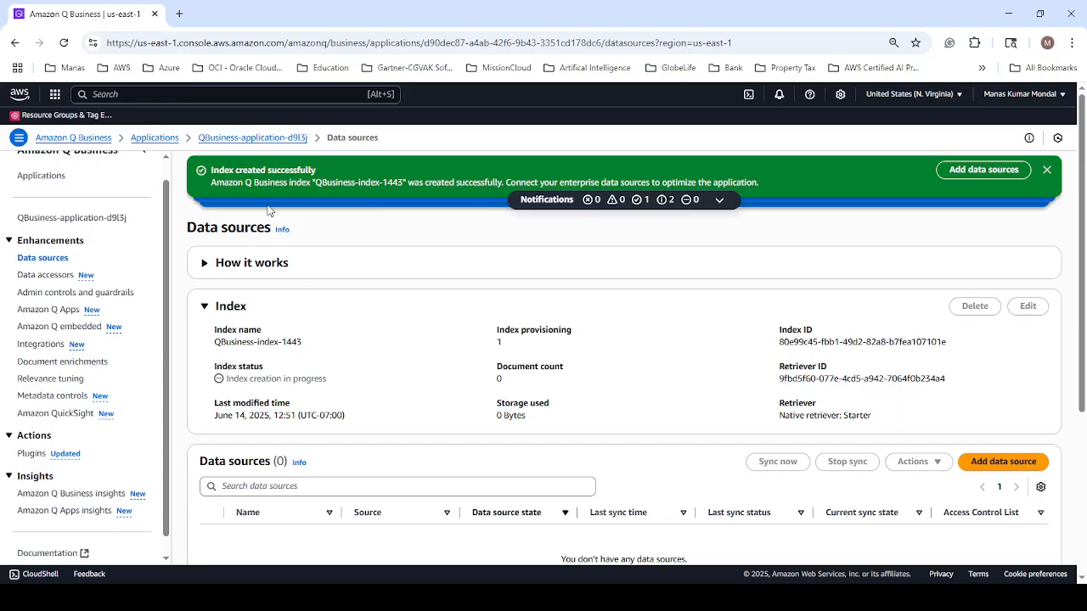
drag(1083, 308, 1083, 351)
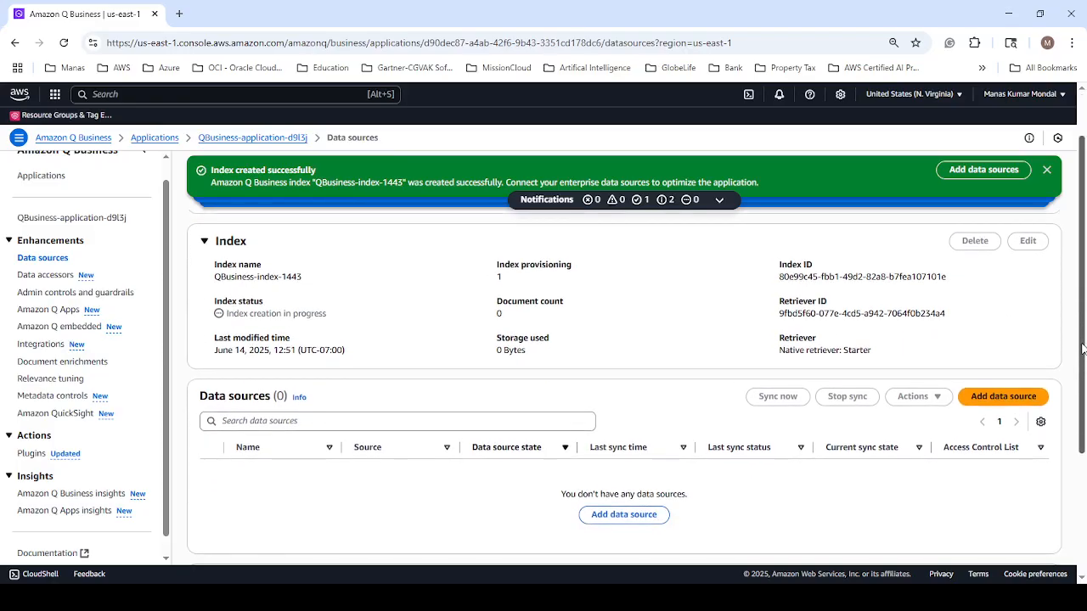
click(1004, 397)
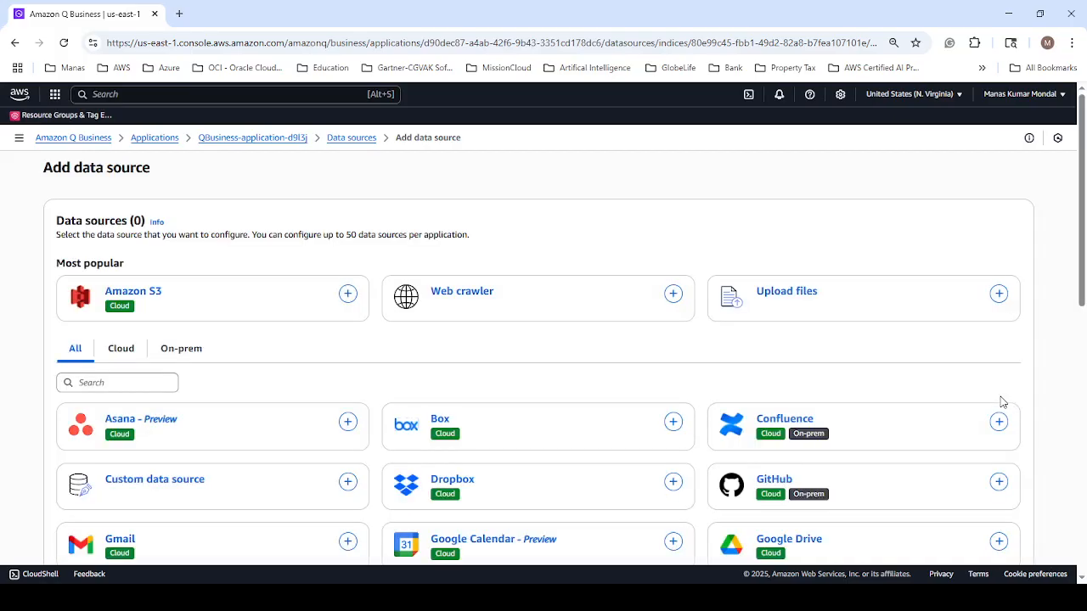
- Examine the available data source connectors, including the most popular, cloud and on-prem ones
drag(1084, 188, 1081, 211)
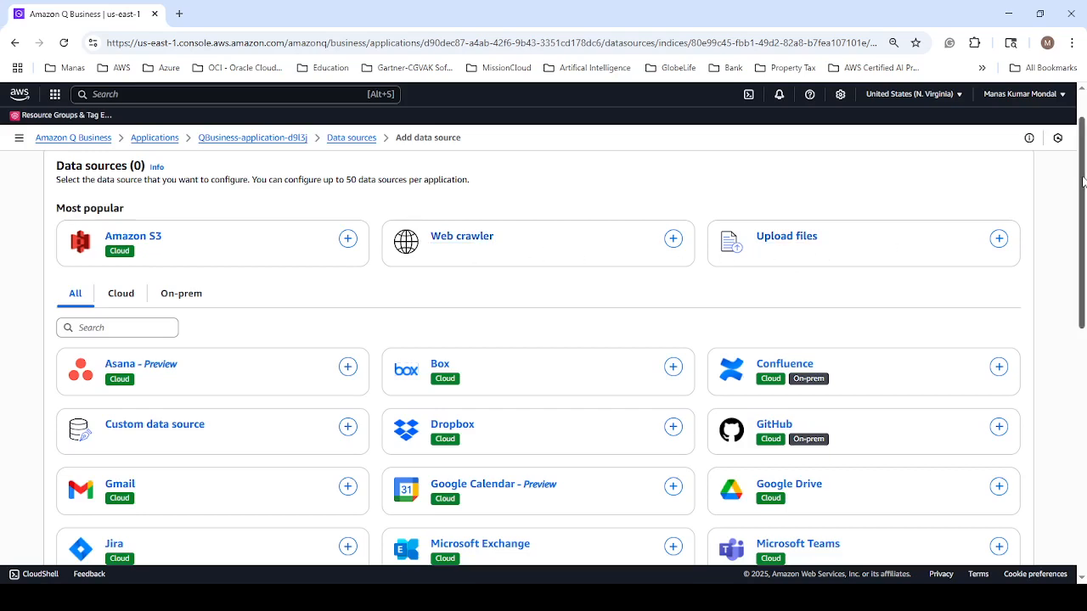
drag(1083, 183, 1082, 241)
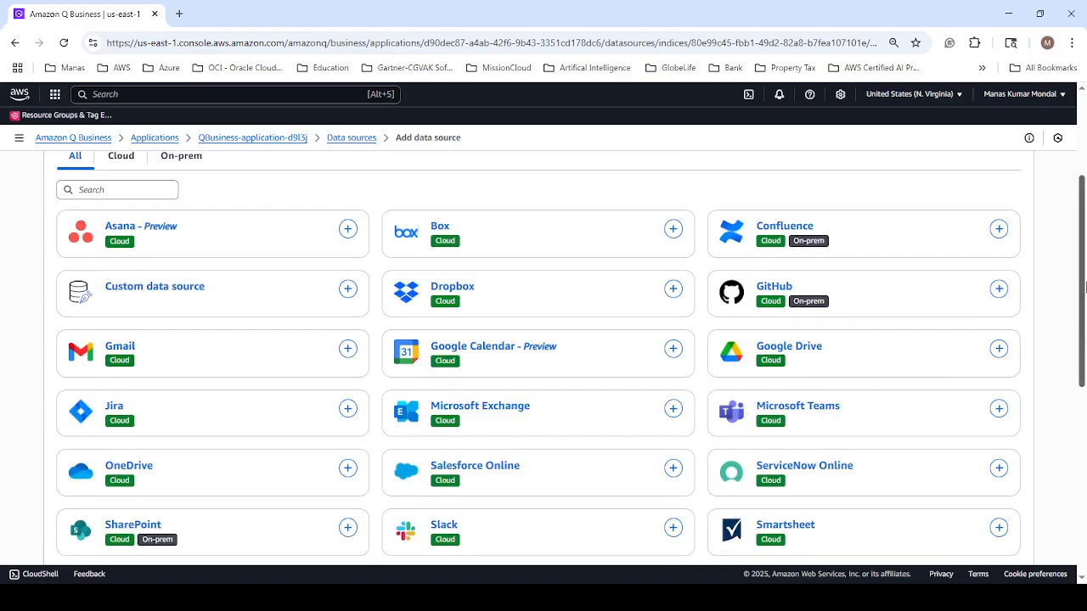
scroll(1083, 293, down, 1)
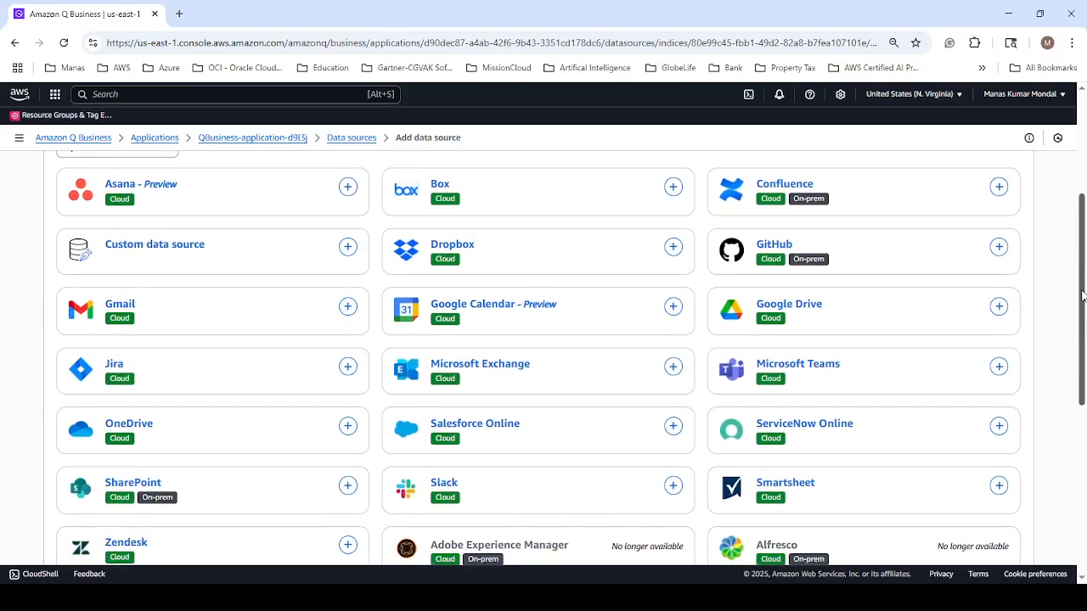
drag(1083, 295, 1083, 262)
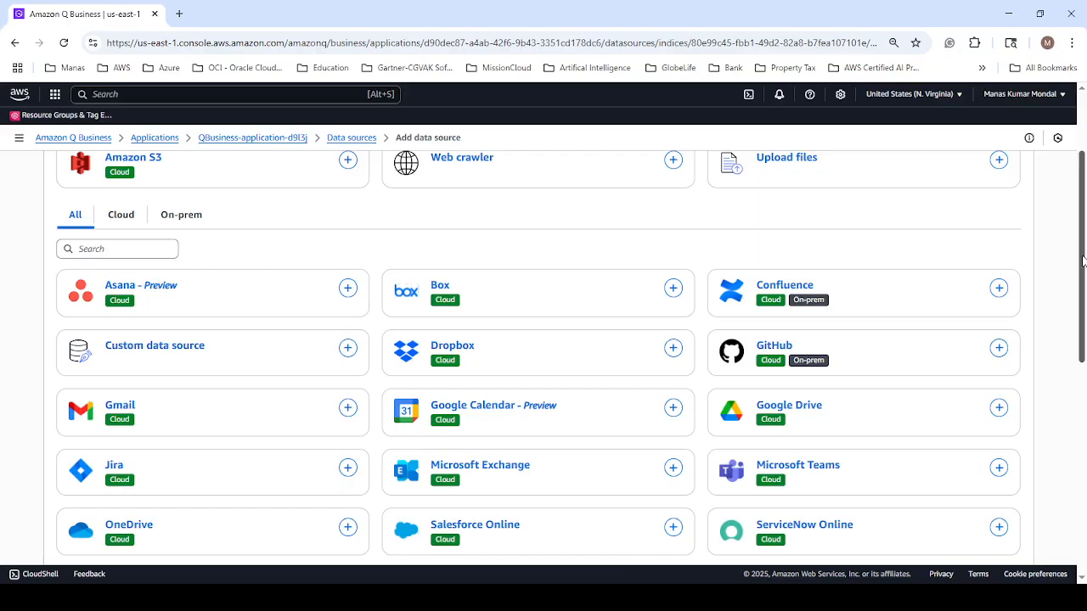
scroll(1085, 252, down, 2)
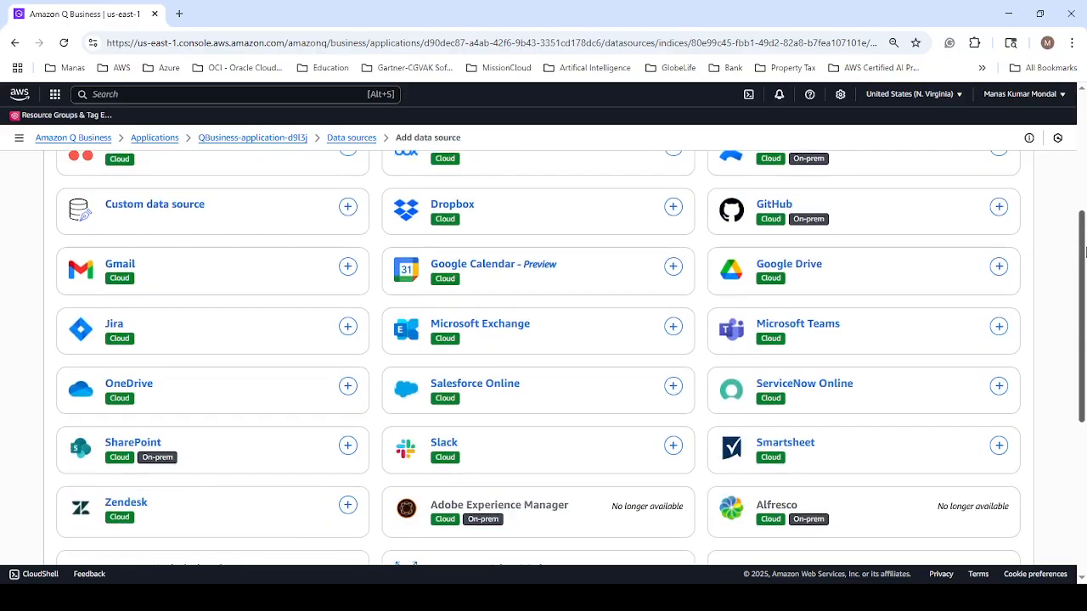
drag(1085, 252, 1070, 140)
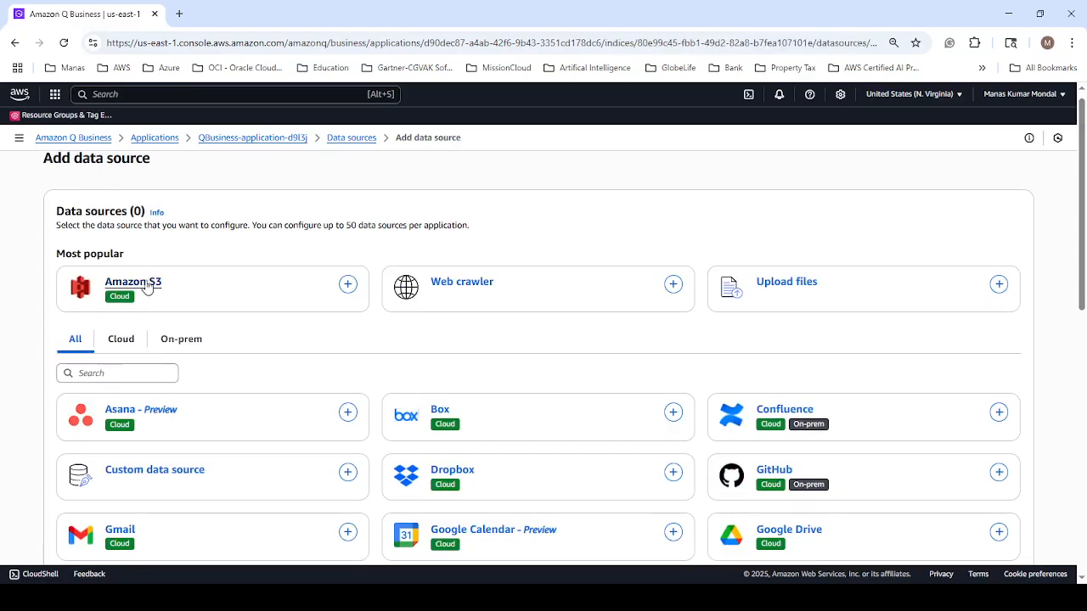
- Choose Amazon S3 as the data source and name it health-check
click(151, 283)
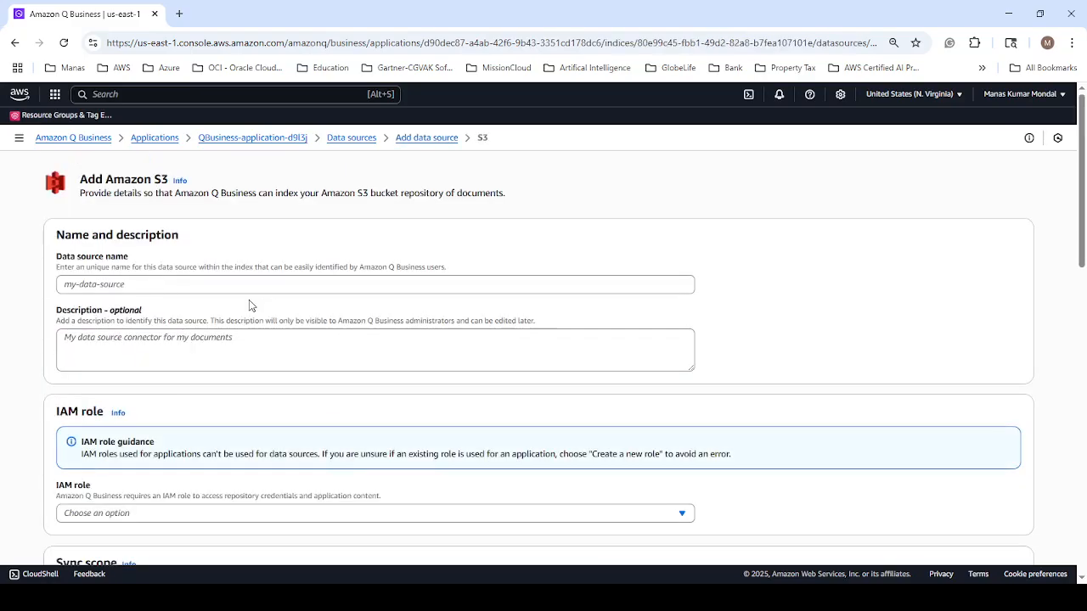
click(139, 282)
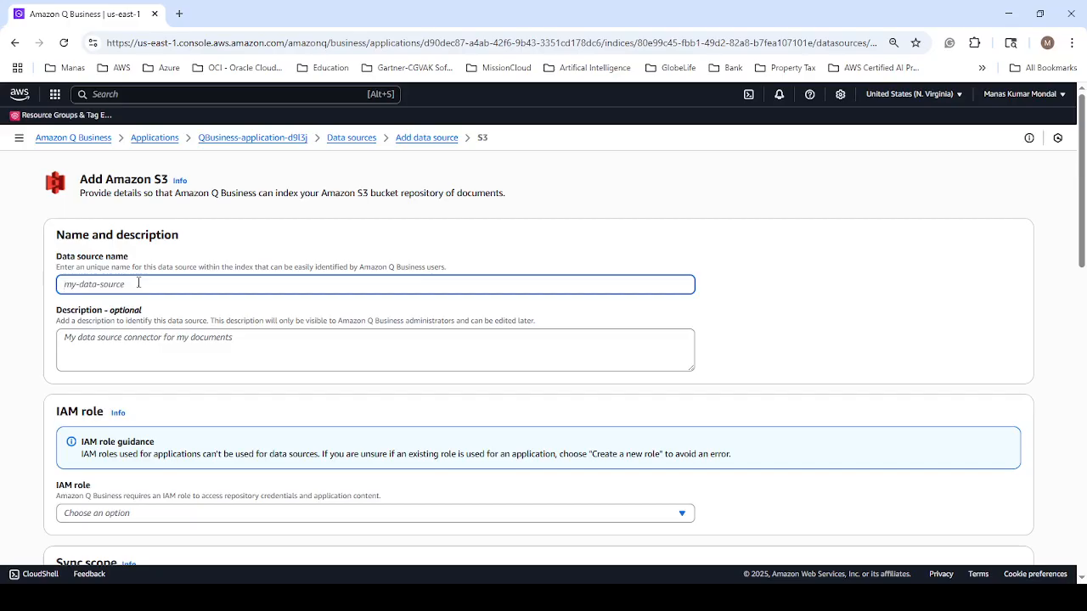
click(148, 339)
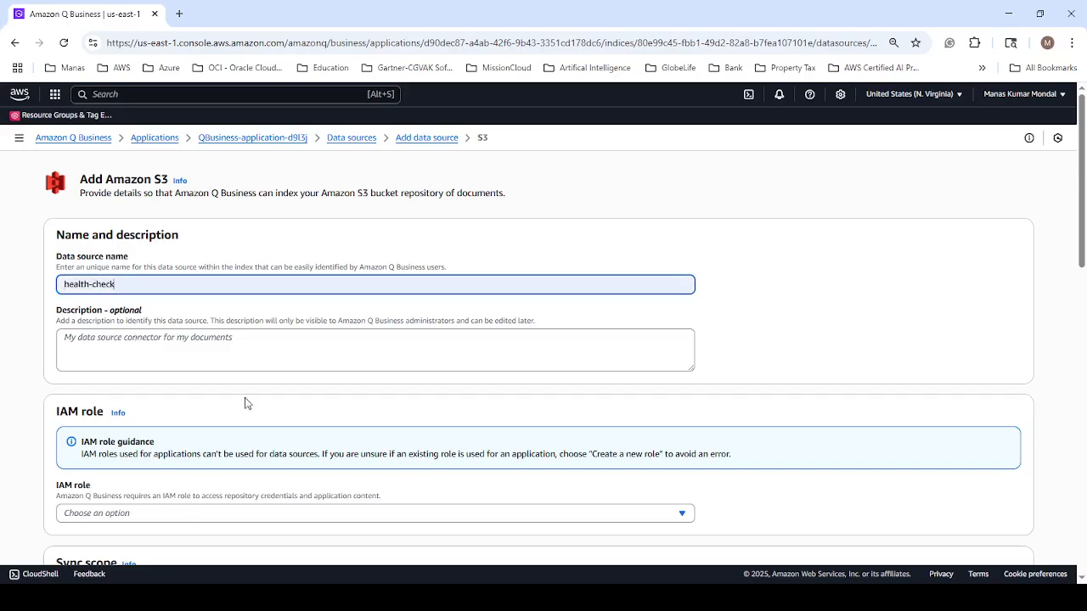
- Set the data source's IAM role to "Create a new service role (Recommended)"
scroll(255, 377, down, 1)
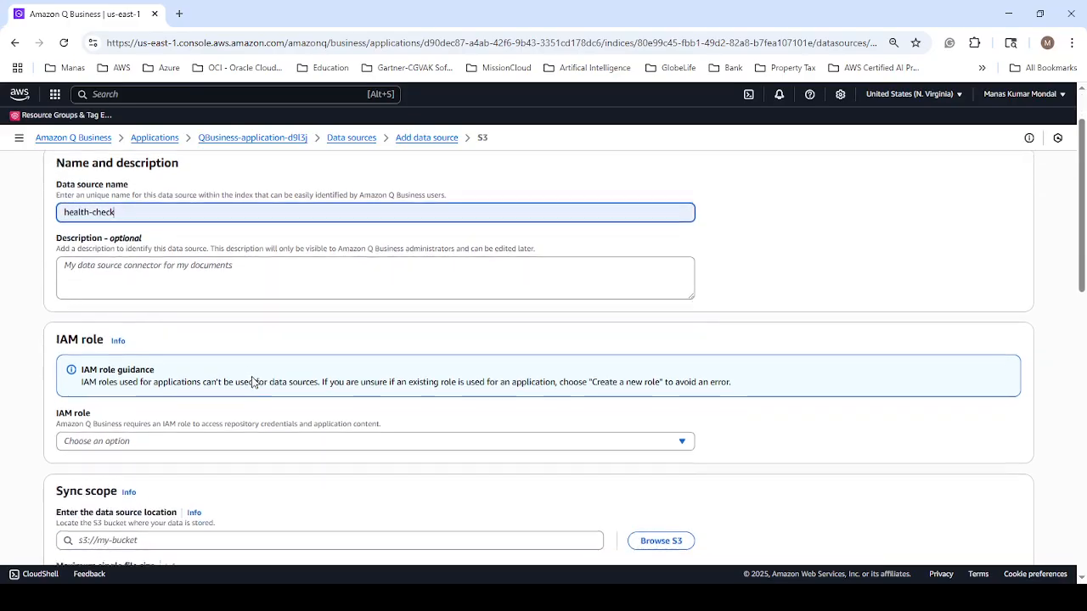
scroll(252, 381, down, 2)
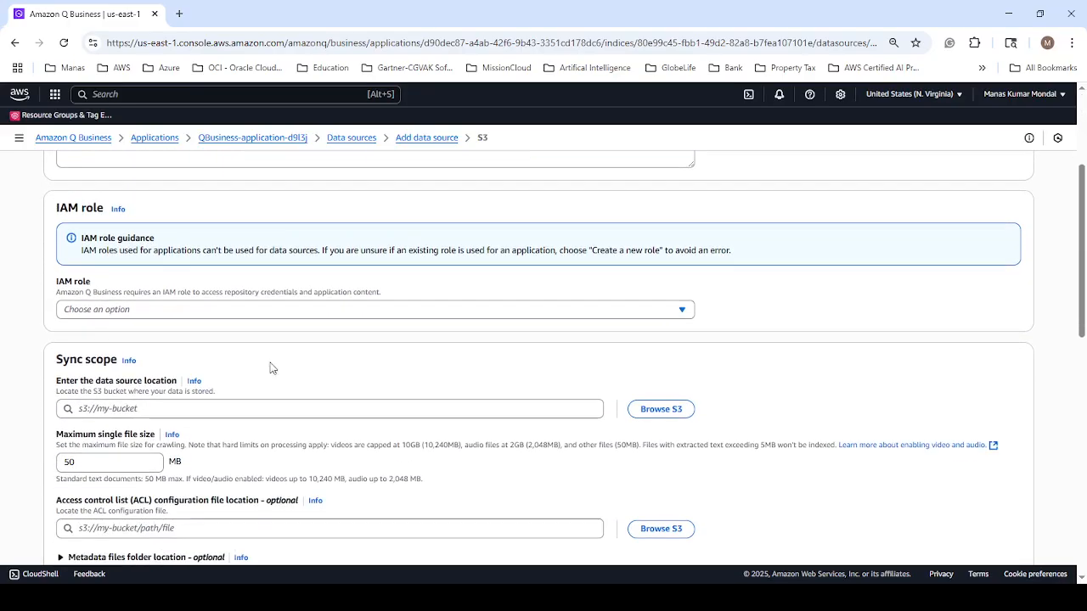
click(572, 312)
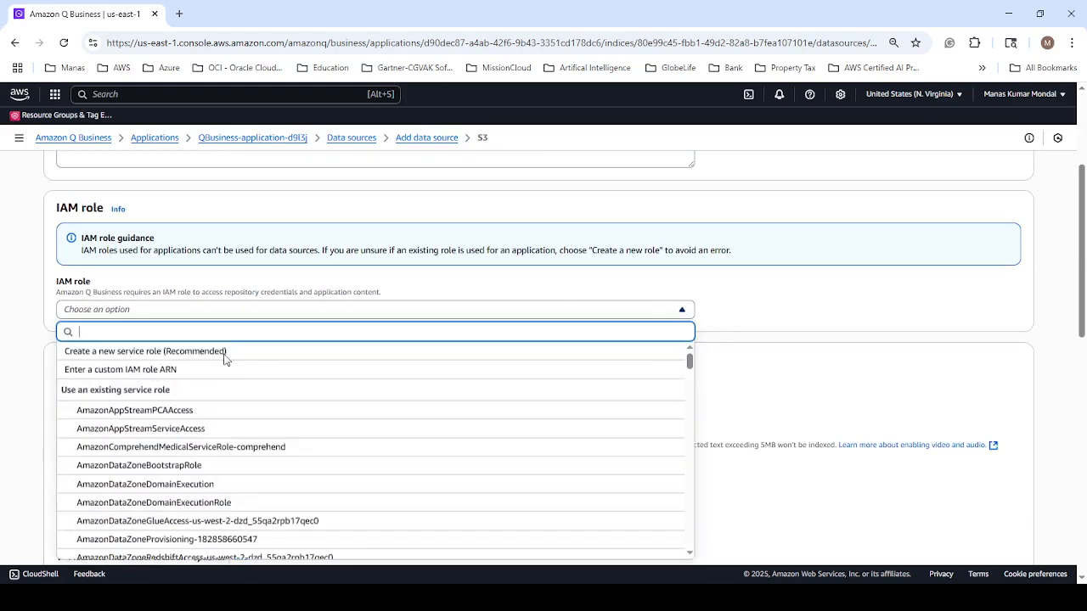
click(183, 352)
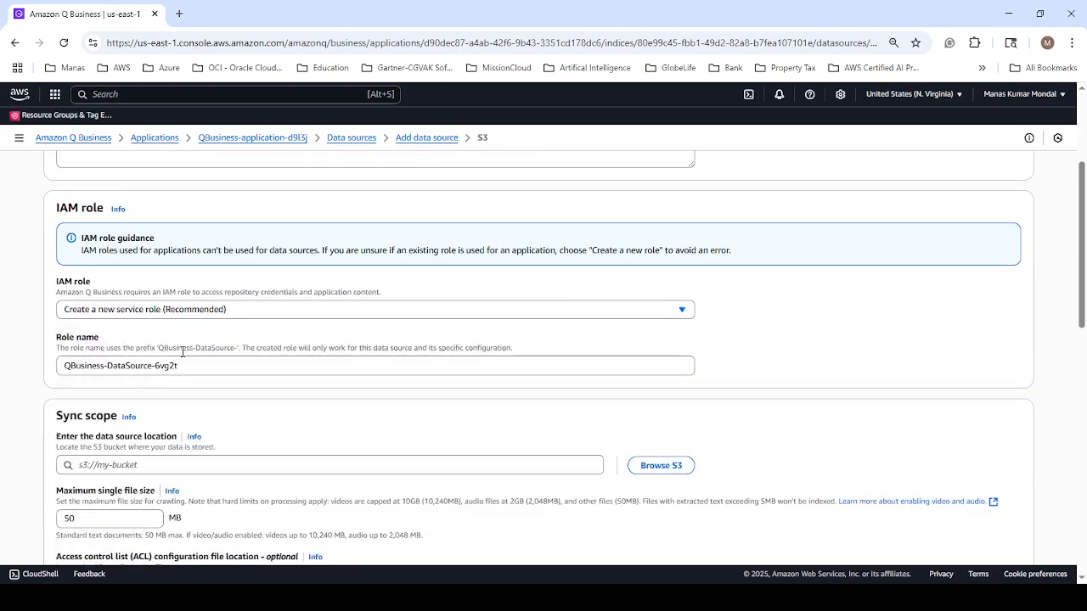
- Set the data source location to the S3 bucket cloudcost-06102025 by browsing the available buckets
drag(1081, 244, 1081, 261)
scroll(480, 484, down, 2)
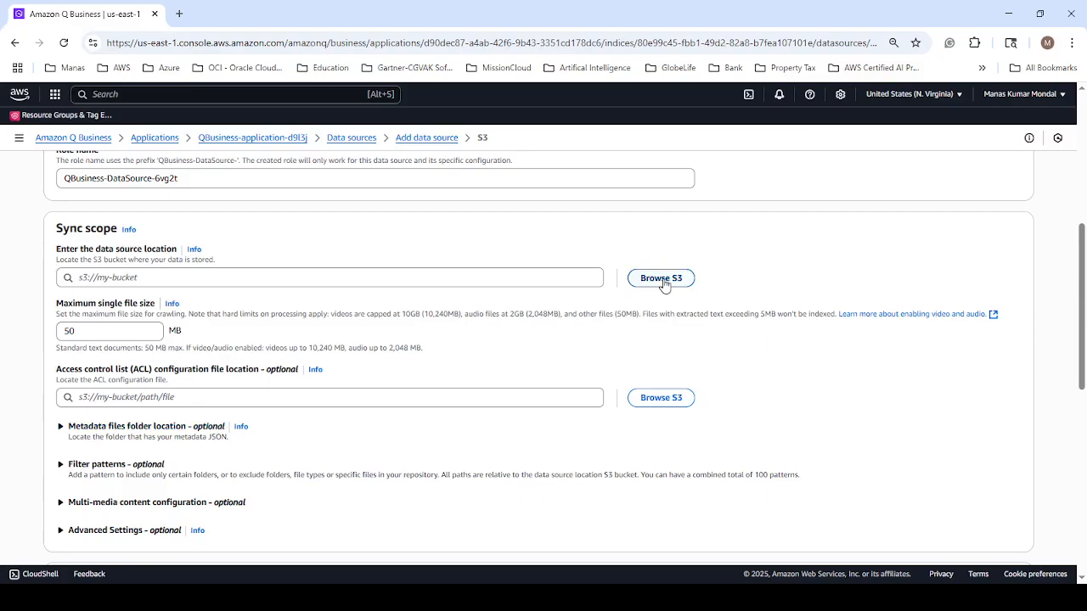
click(667, 284)
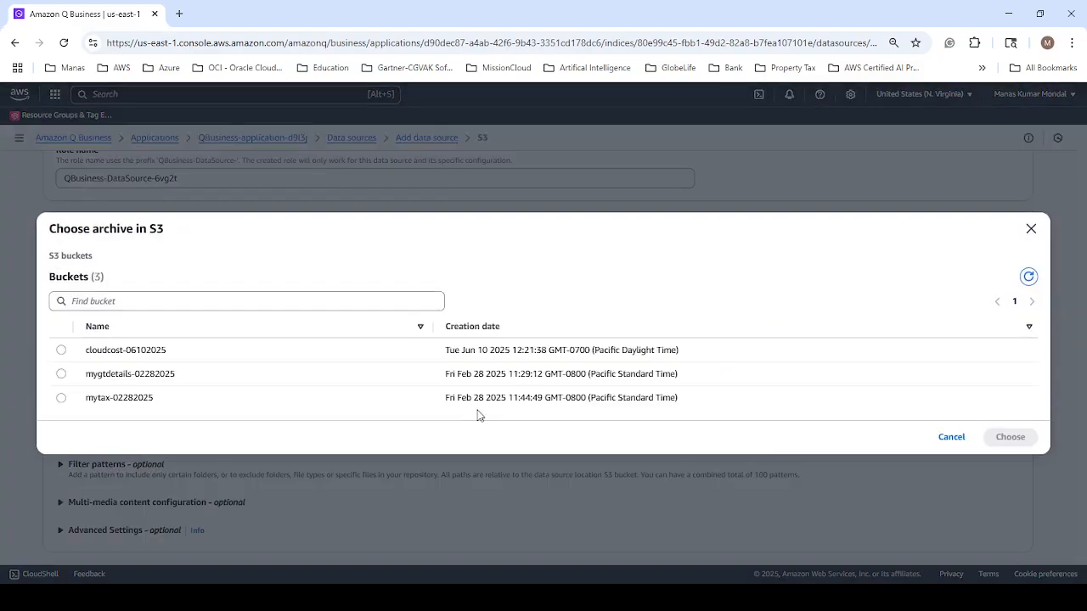
click(61, 351)
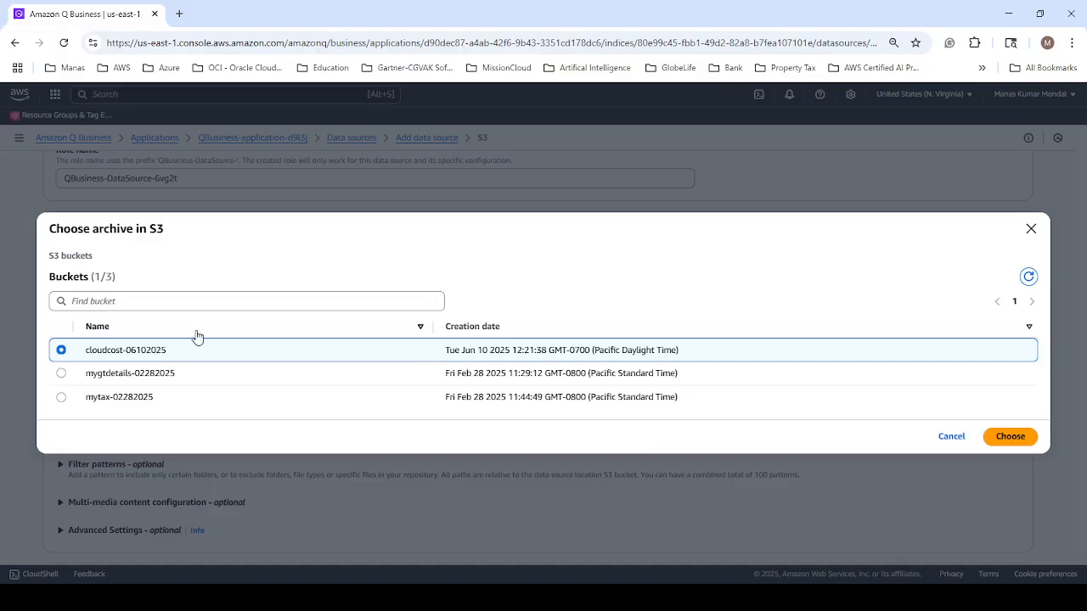
click(1007, 443)
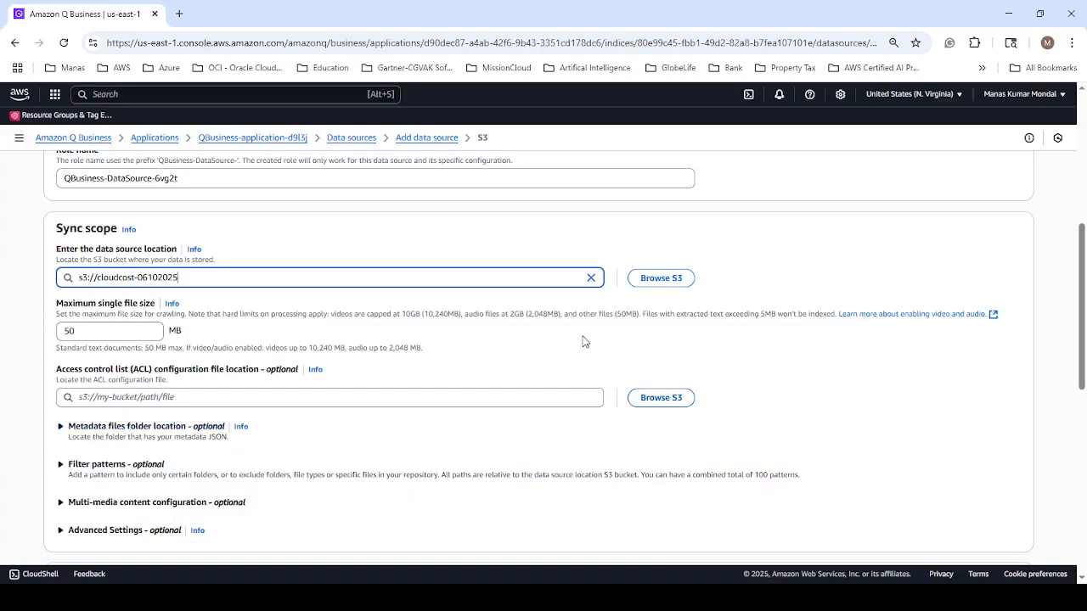
- Set the data source's sync run schedule frequency to Run on demand
scroll(581, 341, down, 1)
scroll(526, 326, down, 1)
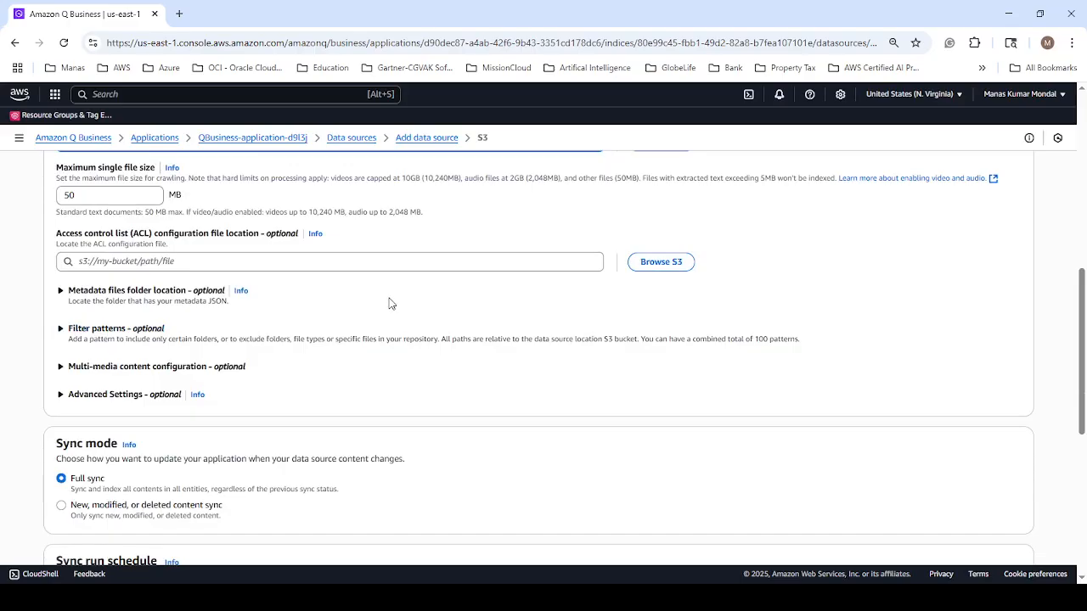
scroll(389, 303, down, 1)
scroll(388, 300, up, 1)
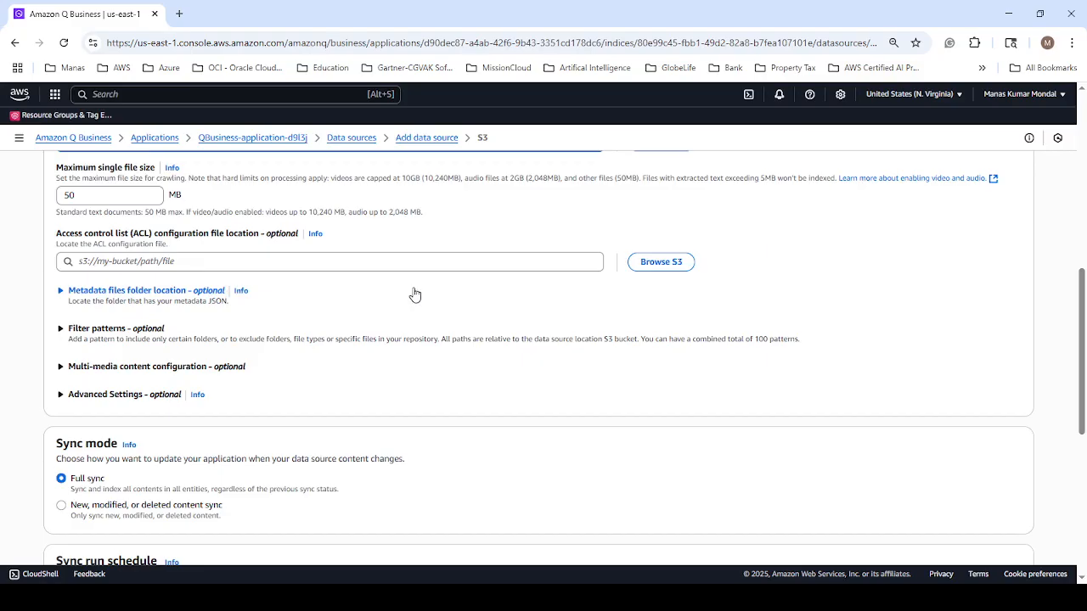
scroll(412, 292, down, 2)
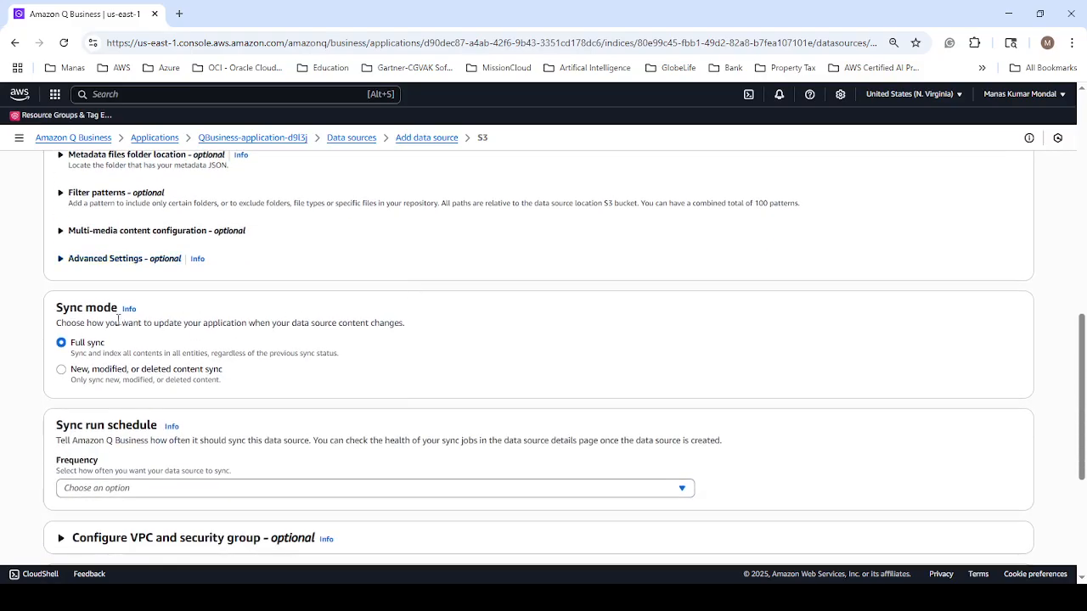
scroll(138, 348, down, 1)
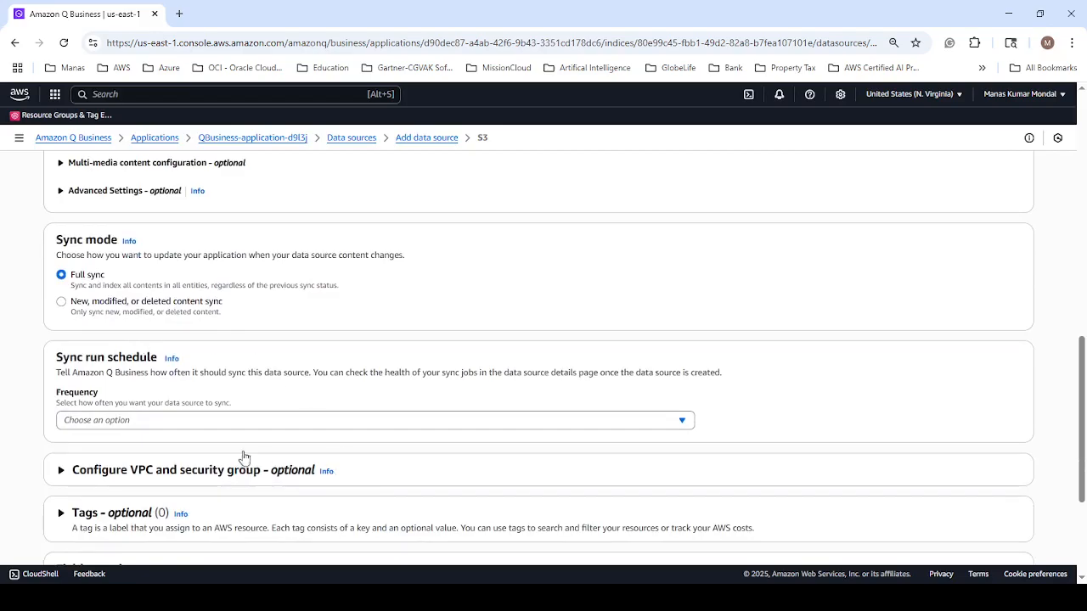
click(214, 424)
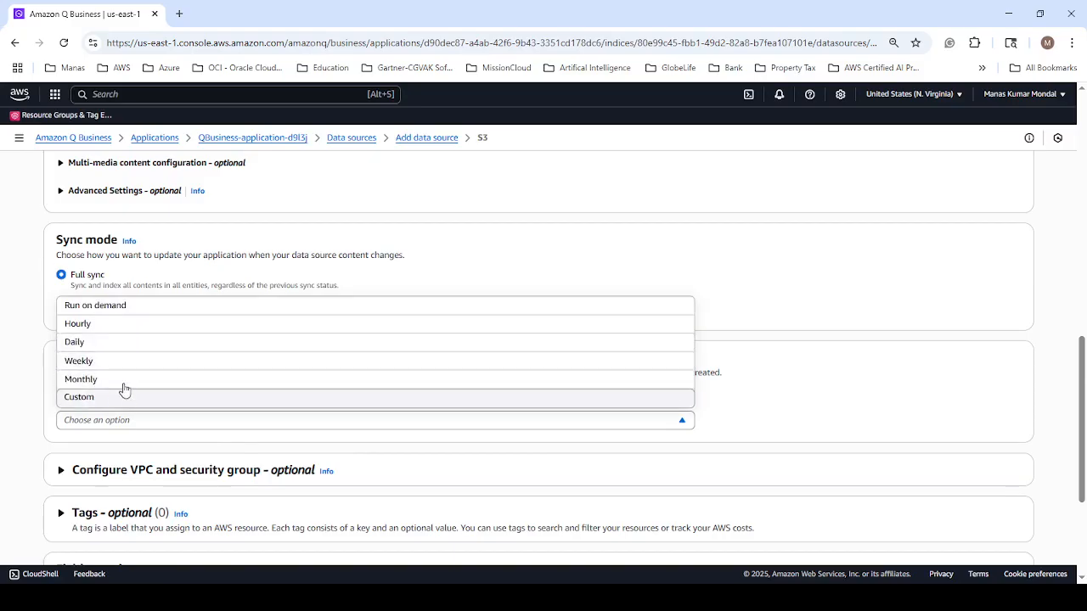
click(138, 306)
- Expand the optional VPC and security group configuration and submit the Amazon S3 data source with its default field mapping
scroll(571, 306, down, 2)
scroll(569, 307, down, 3)
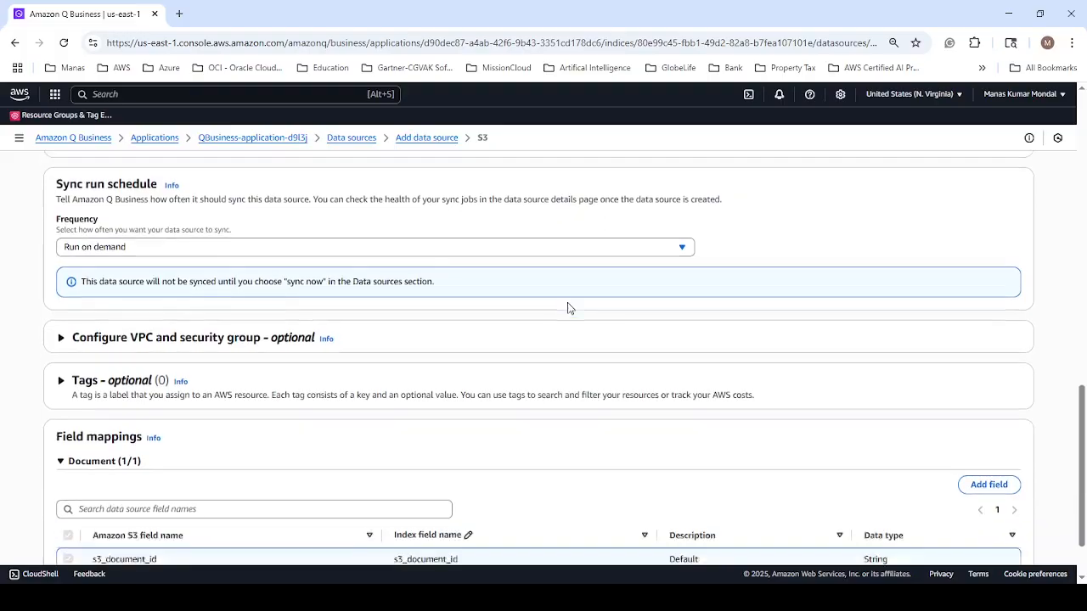
click(60, 263)
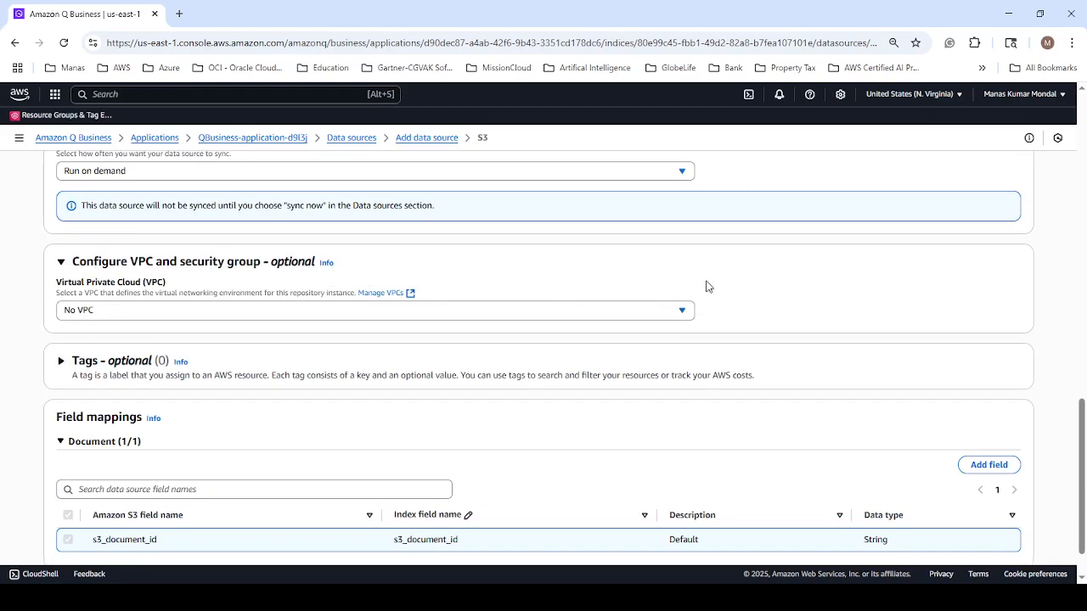
scroll(705, 286, down, 1)
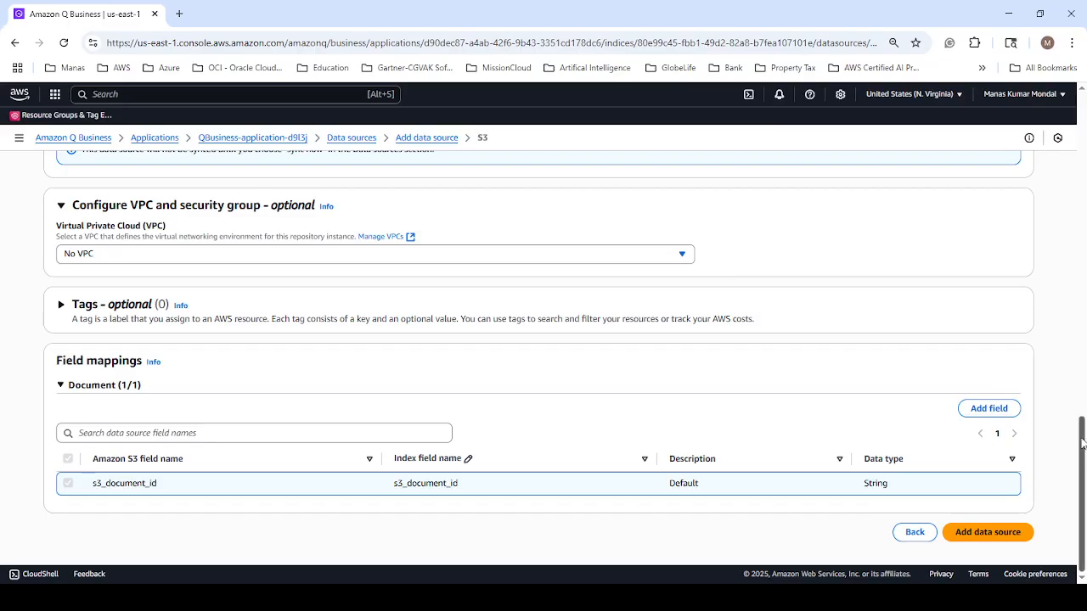
drag(1083, 442, 1084, 518)
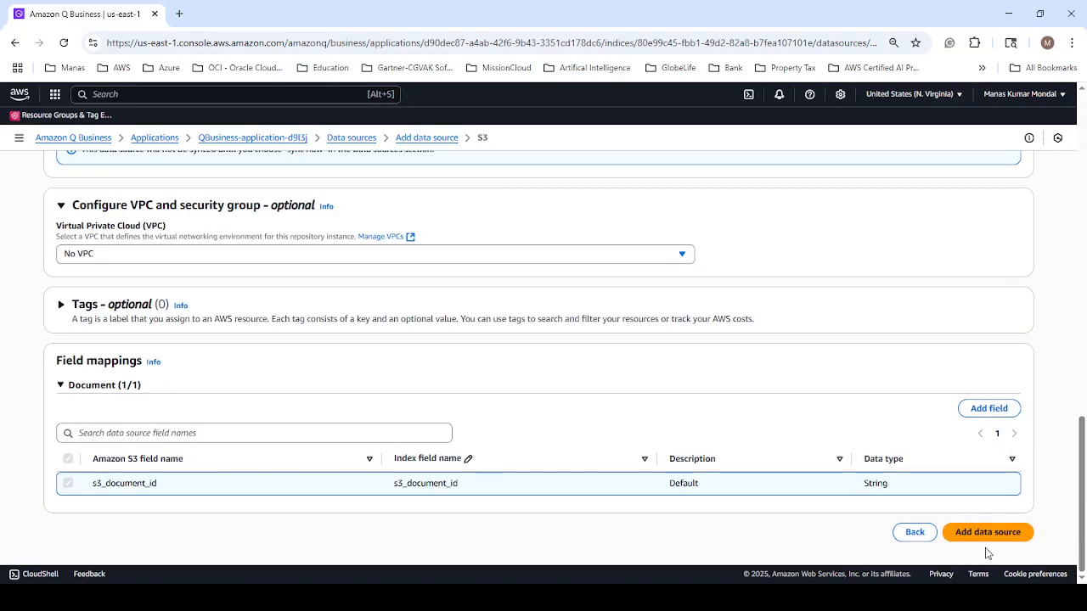
click(976, 536)
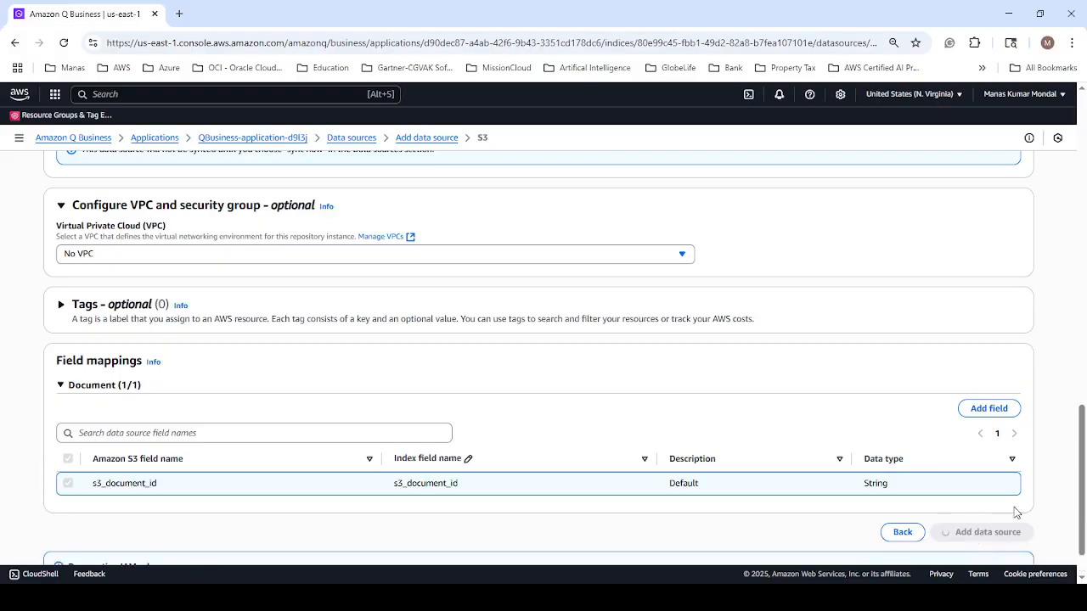
- Review the submitted S3 data source configuration, from the name and IAM role to the sync schedule, field mappings and verification status
drag(1085, 427, 1084, 463)
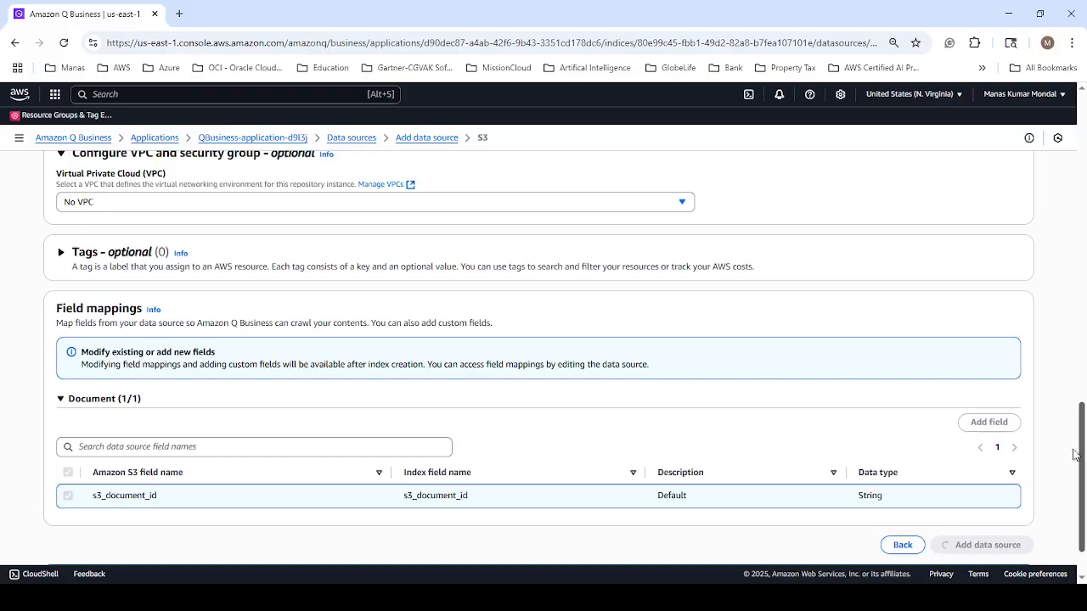
scroll(766, 362, up, 1)
scroll(766, 362, up, 5)
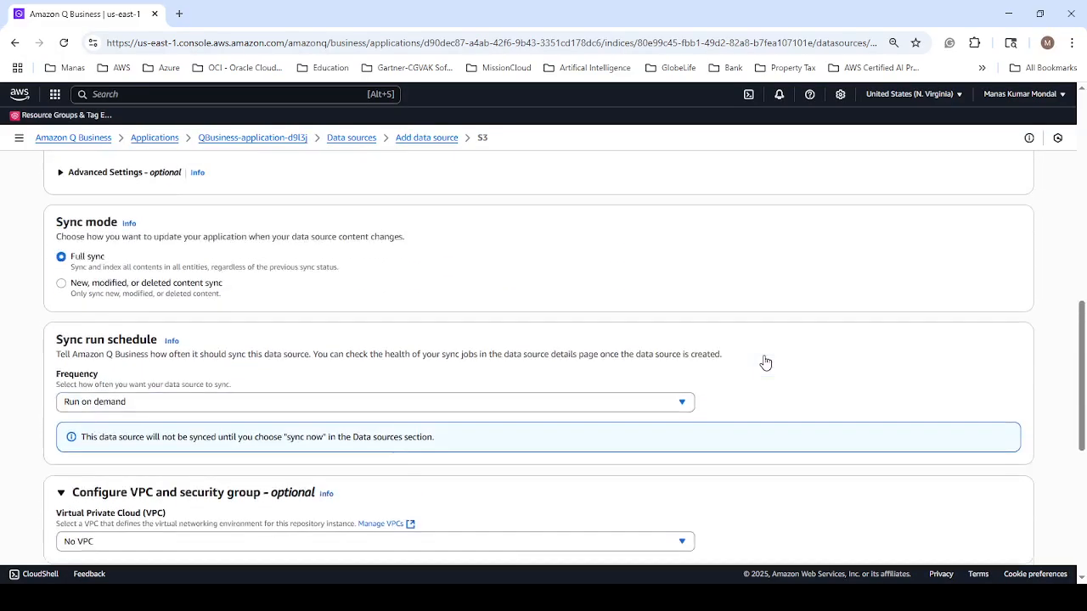
scroll(766, 361, down, 4)
scroll(765, 362, down, 3)
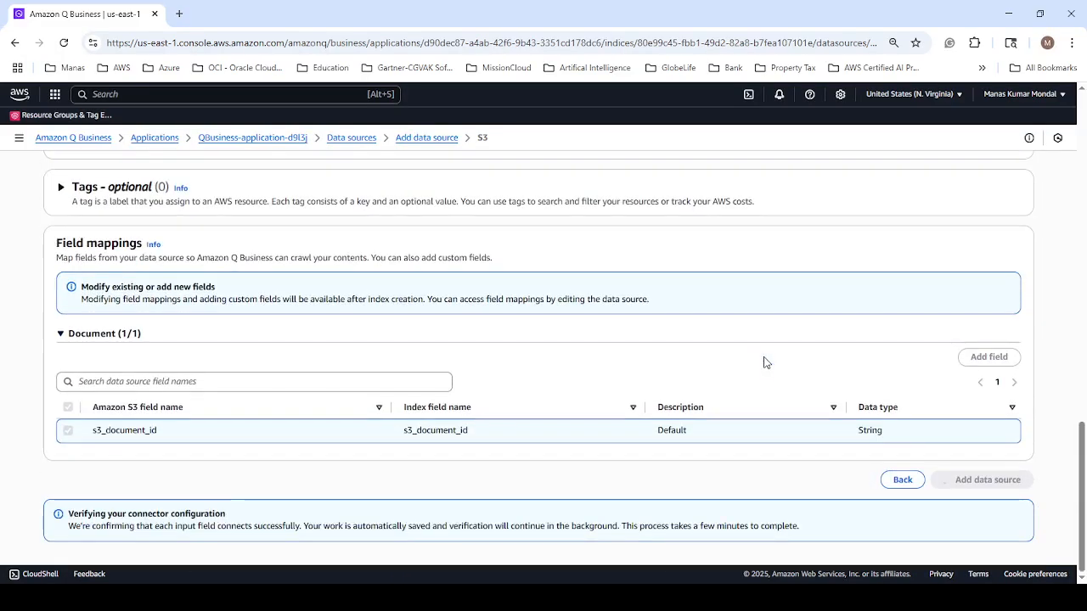
scroll(764, 362, up, 4)
scroll(764, 362, up, 10)
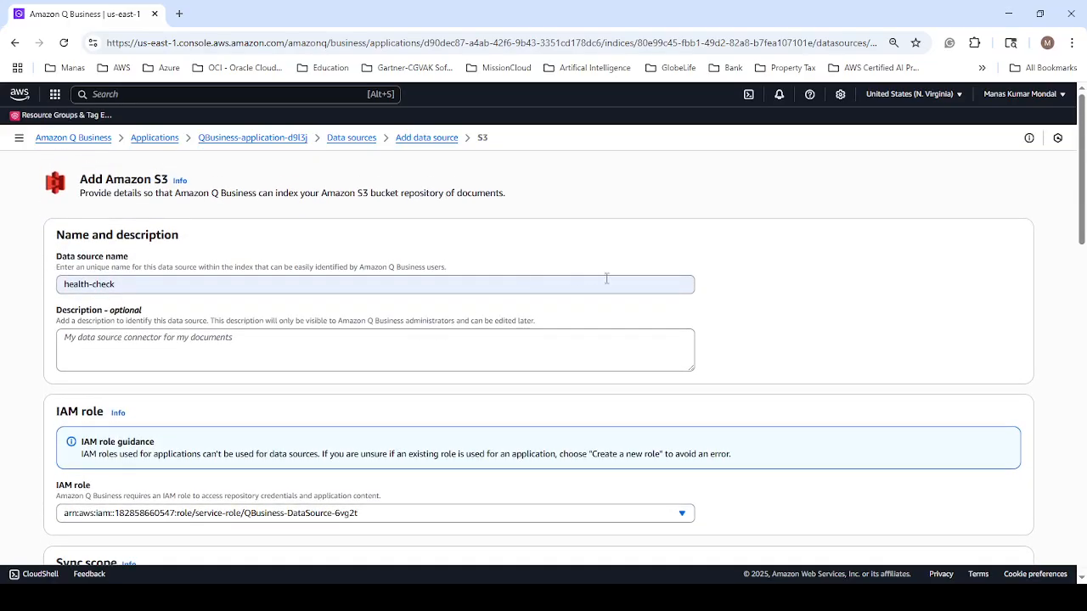
scroll(641, 287, down, 3)
scroll(641, 287, down, 15)
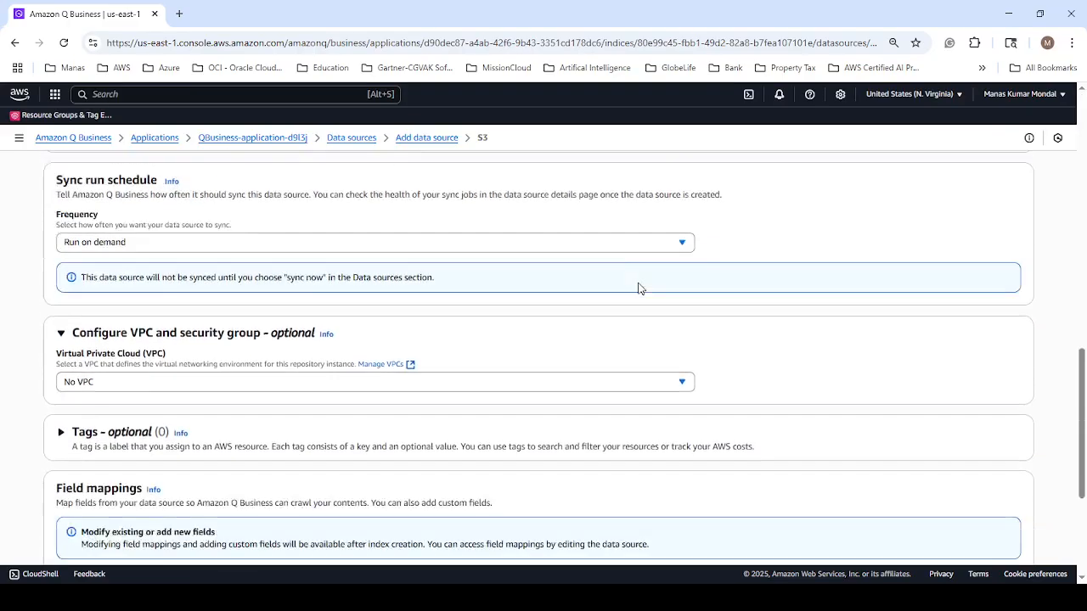